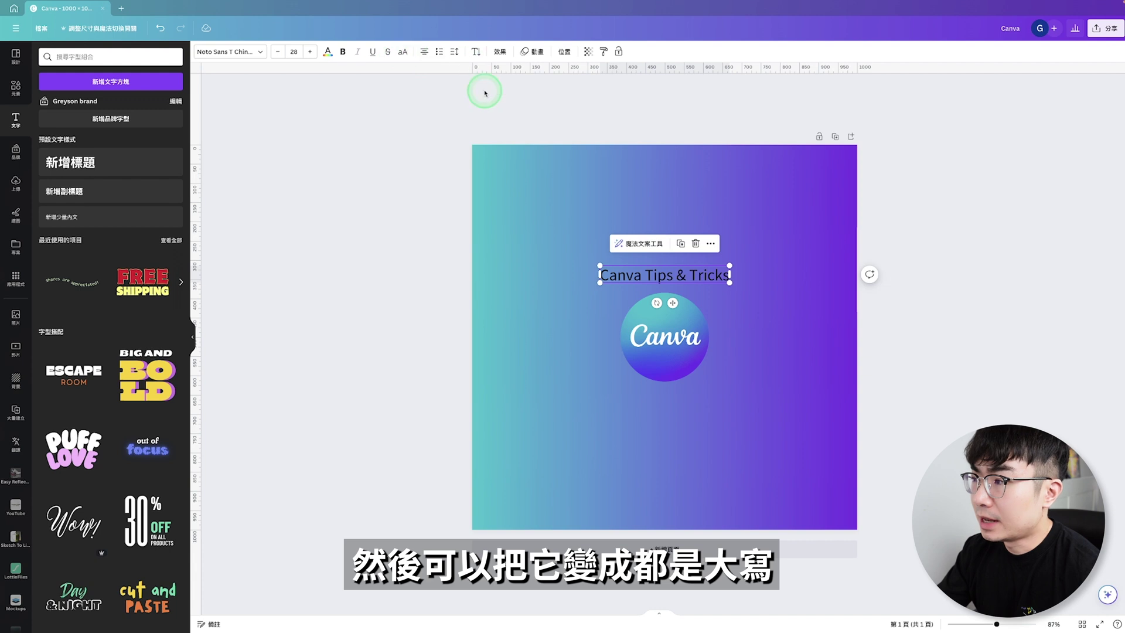
Step: Make the "Canva Tips & Tricks" text all uppercase and apply the Curve effect with a curve value of 100
{"action": "left_click", "coordinate": [405, 56]}
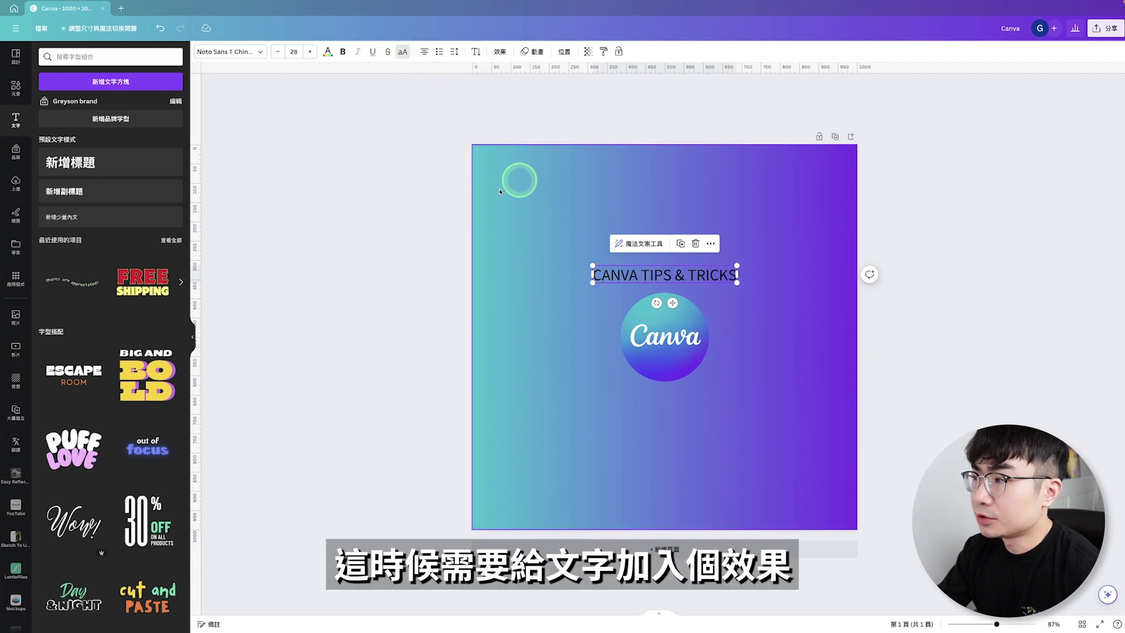
{"action": "left_click", "coordinate": [497, 52]}
{"action": "left_click", "coordinate": [109, 377]}
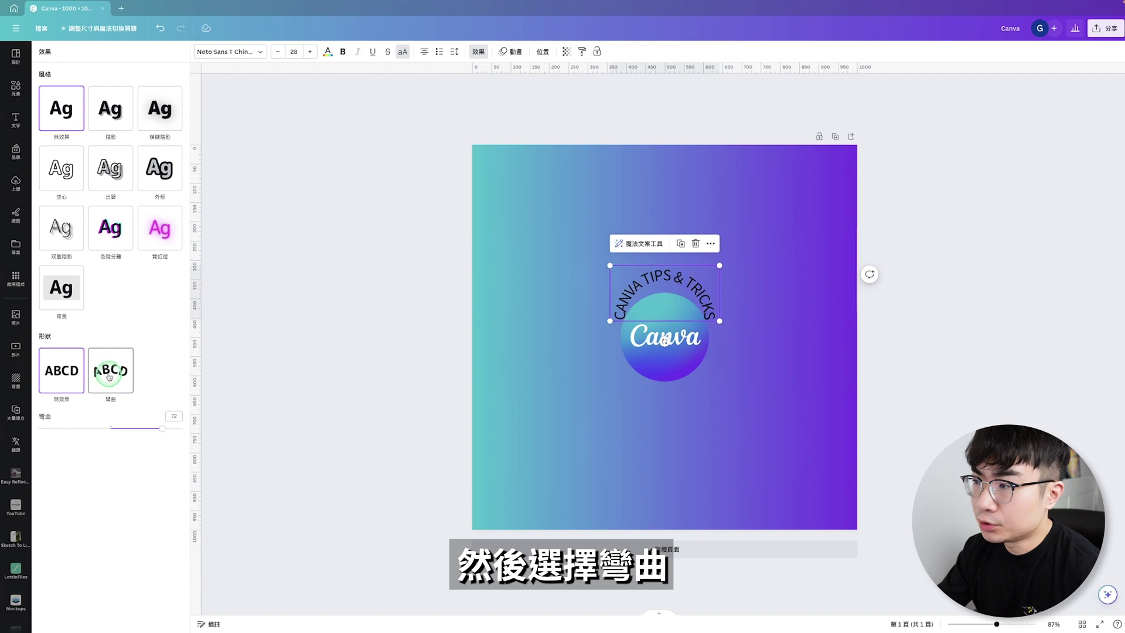
{"action": "left_click", "coordinate": [152, 432]}
{"action": "left_click_drag", "start_coordinate": [162, 428], "coordinate": [183, 428]}
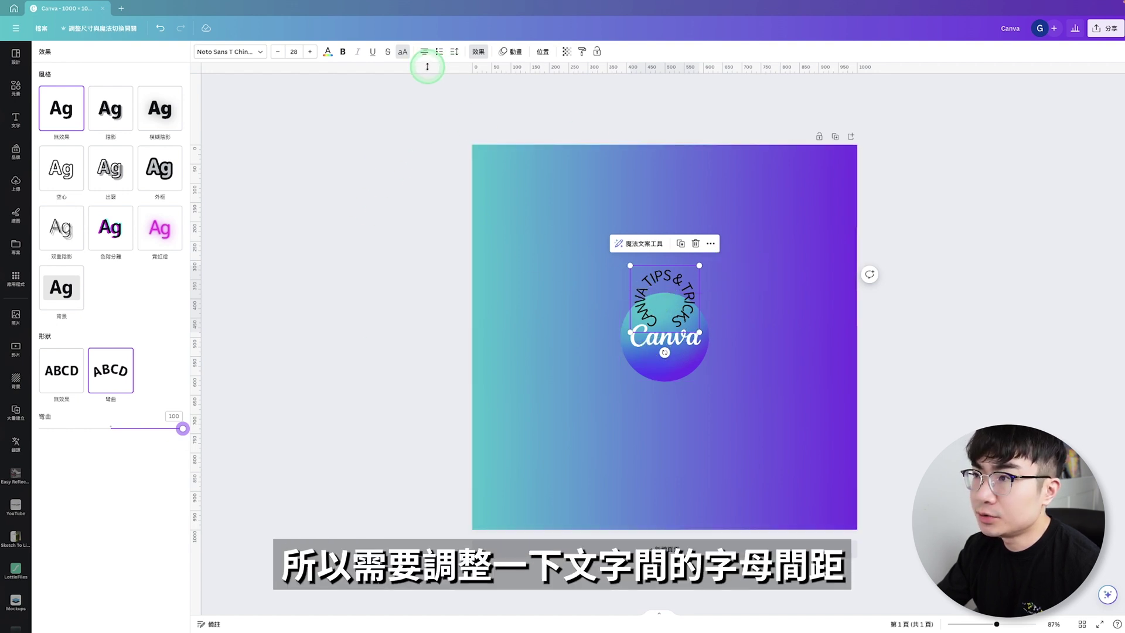
Step: Increase the curved text's letter spacing to 56 so the letters close into a full circle
{"action": "left_click", "coordinate": [456, 52]}
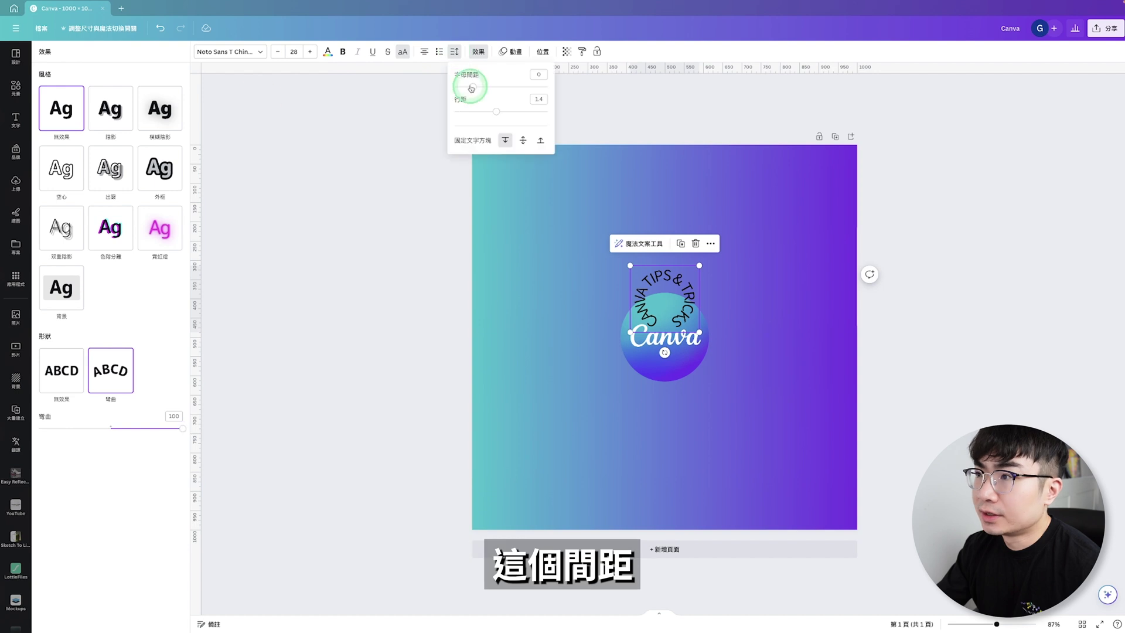
{"action": "left_click_drag", "start_coordinate": [475, 88], "coordinate": [478, 87]}
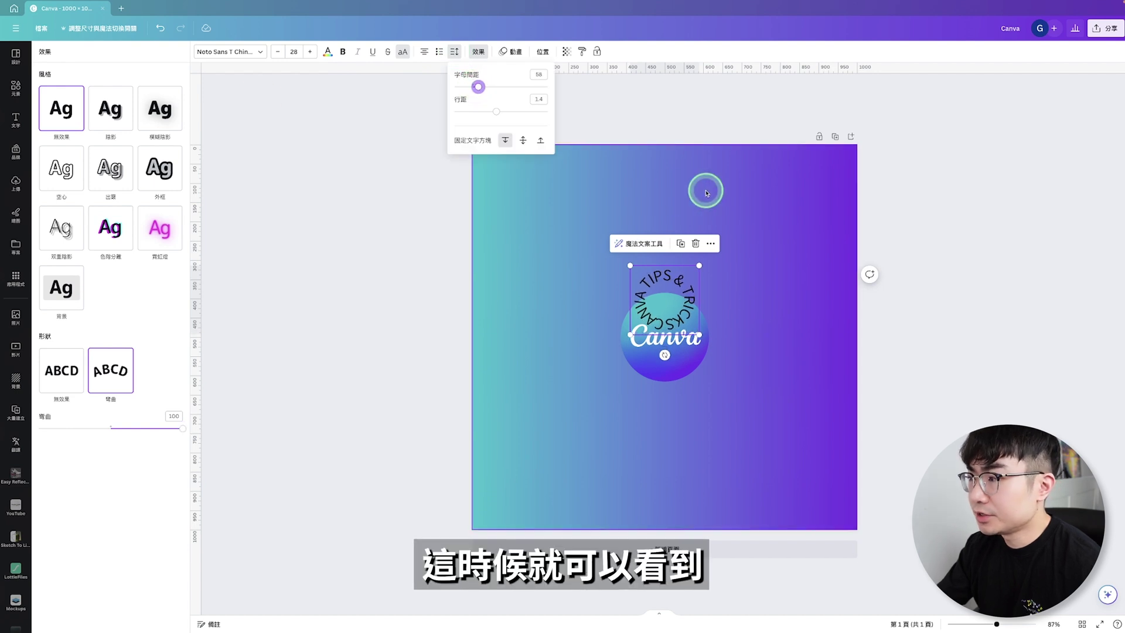
{"action": "left_click", "coordinate": [738, 315]}
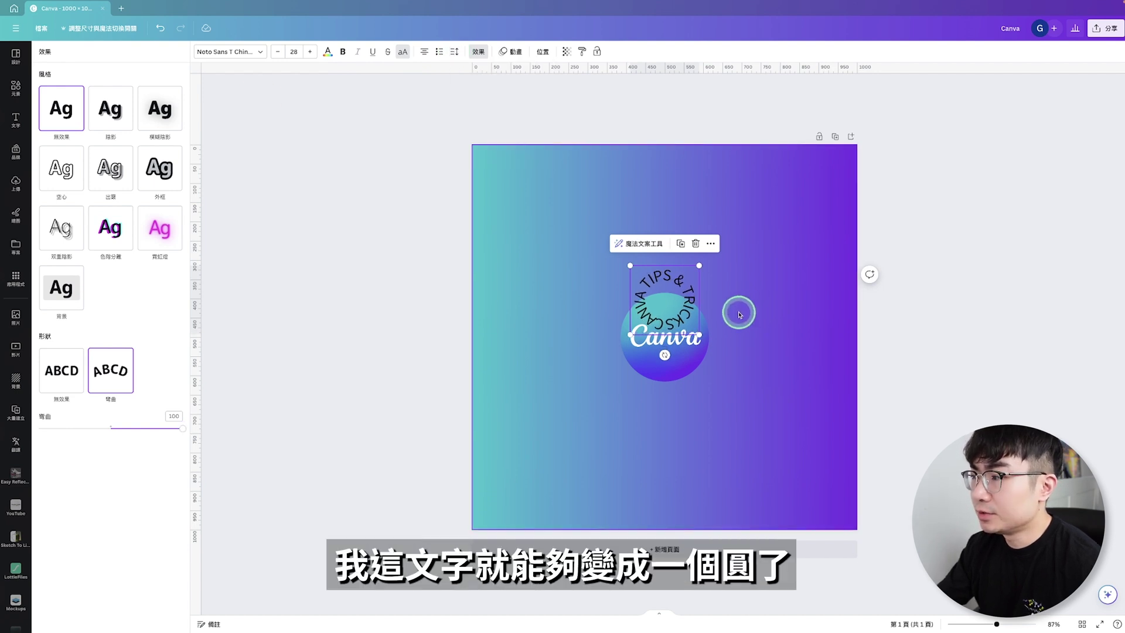
Step: Enlarge the circular text to font size 73.6 so it surrounds the Canva logo
{"action": "left_click", "coordinate": [738, 312]}
{"action": "left_click", "coordinate": [657, 283]}
{"action": "left_click_drag", "start_coordinate": [699, 266], "coordinate": [756, 248]}
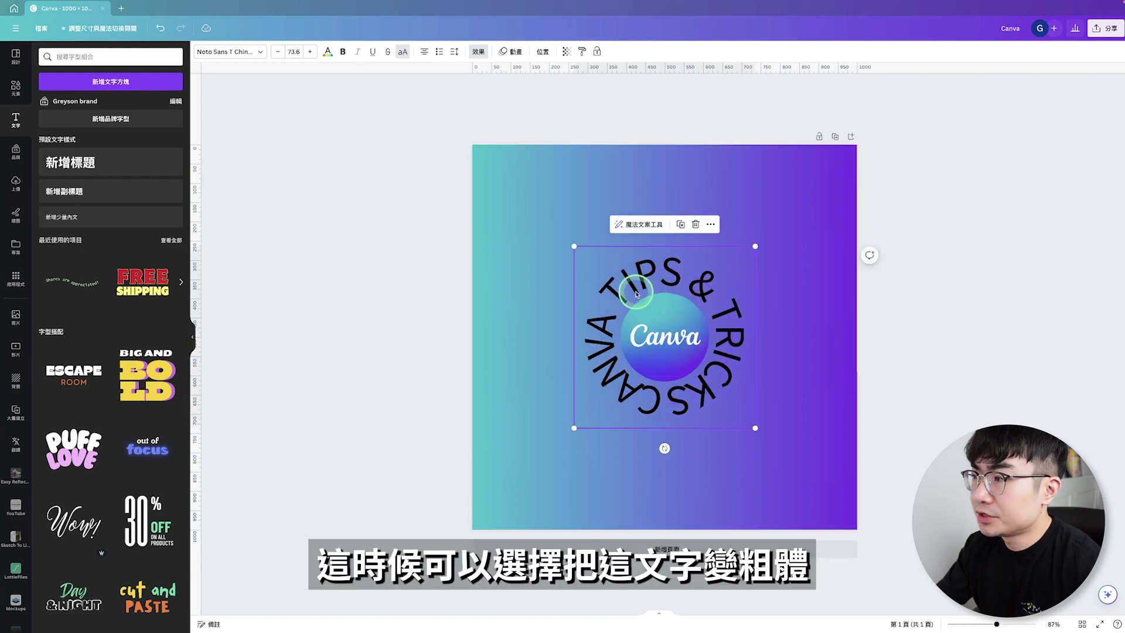
Step: Make the circular text bold and reduce its letter spacing until the first and last letters no longer overlap
{"action": "left_click", "coordinate": [345, 57]}
{"action": "left_click", "coordinate": [851, 277]}
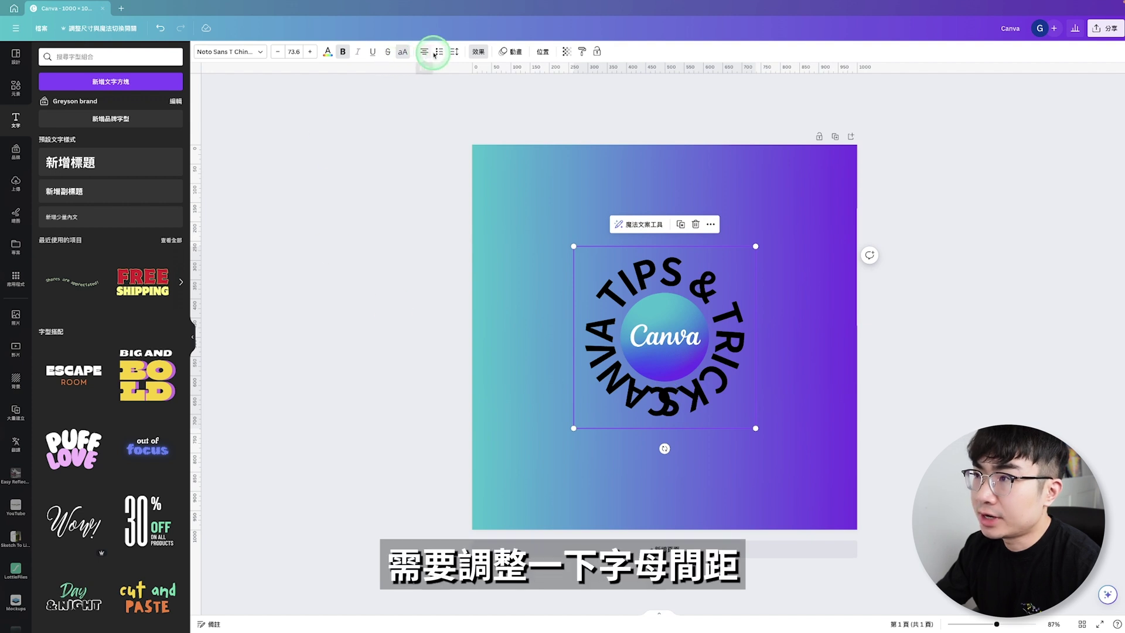
{"action": "left_click", "coordinate": [456, 53]}
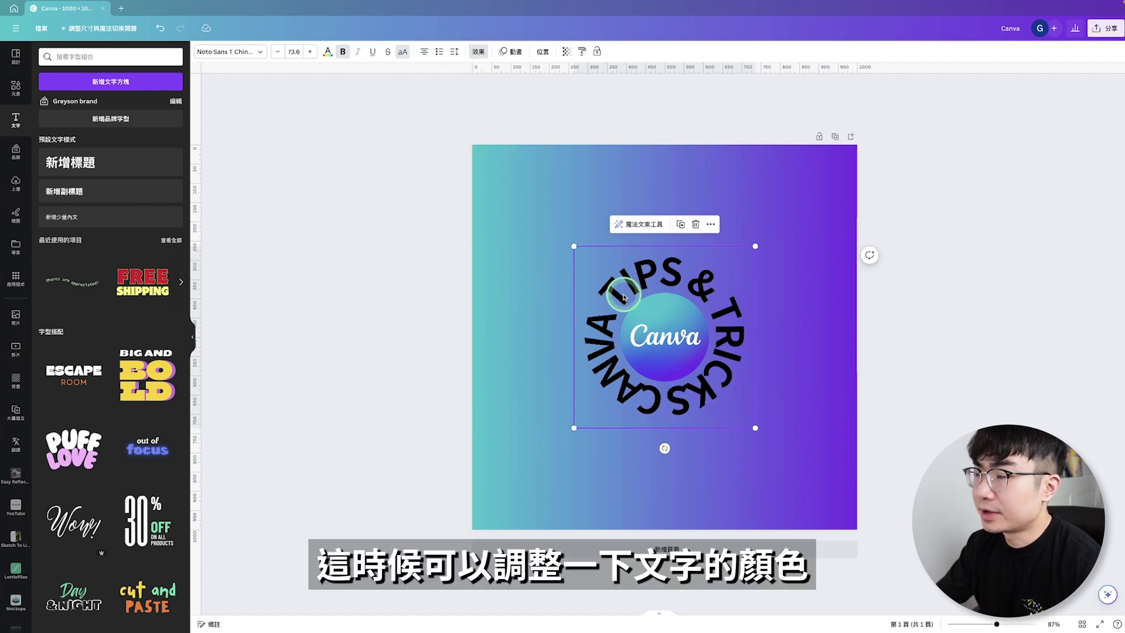
{"action": "left_click", "coordinate": [583, 224]}
Step: Recolour the circular text with the purple taken from the logo's photo colours
{"action": "left_click", "coordinate": [327, 51]}
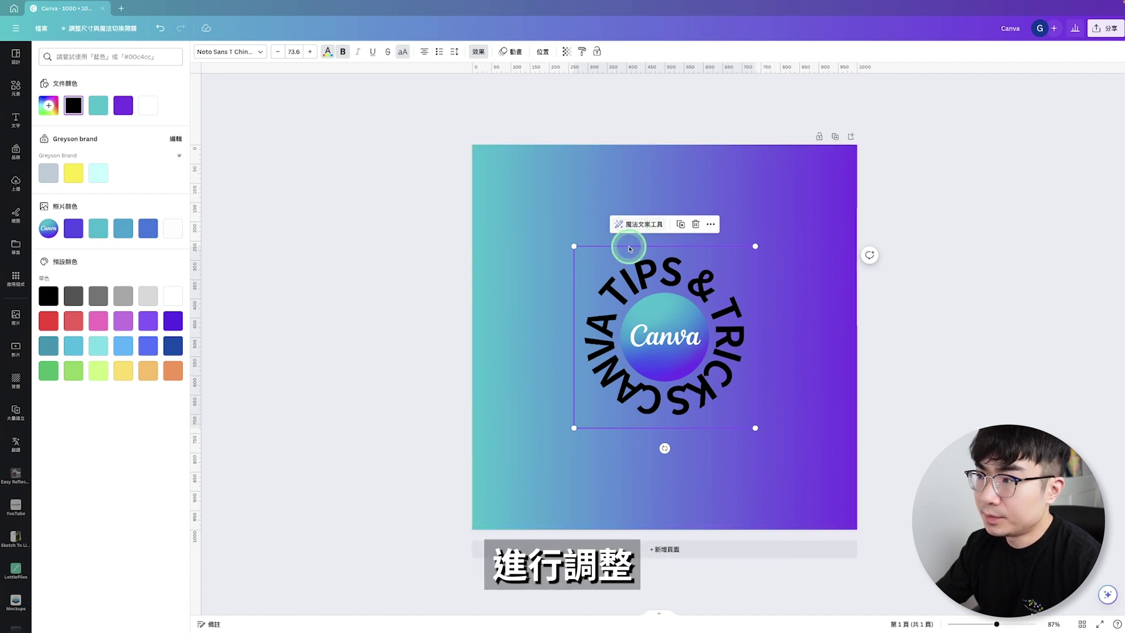
{"action": "left_click", "coordinate": [74, 228]}
{"action": "left_click", "coordinate": [739, 335]}
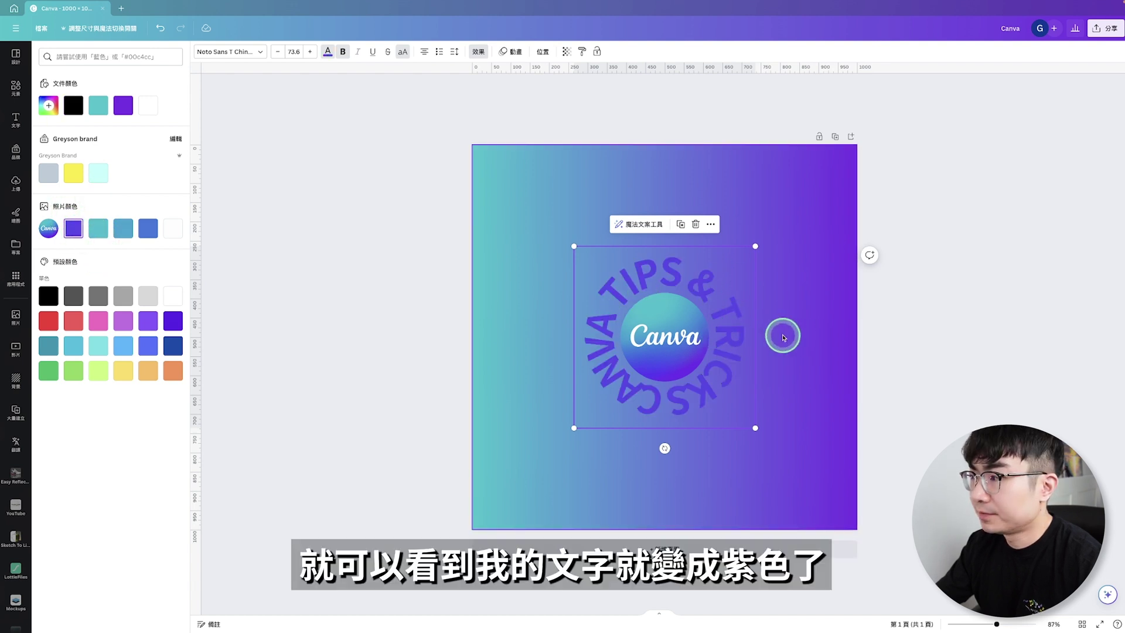
{"action": "key", "text": "Escape"}
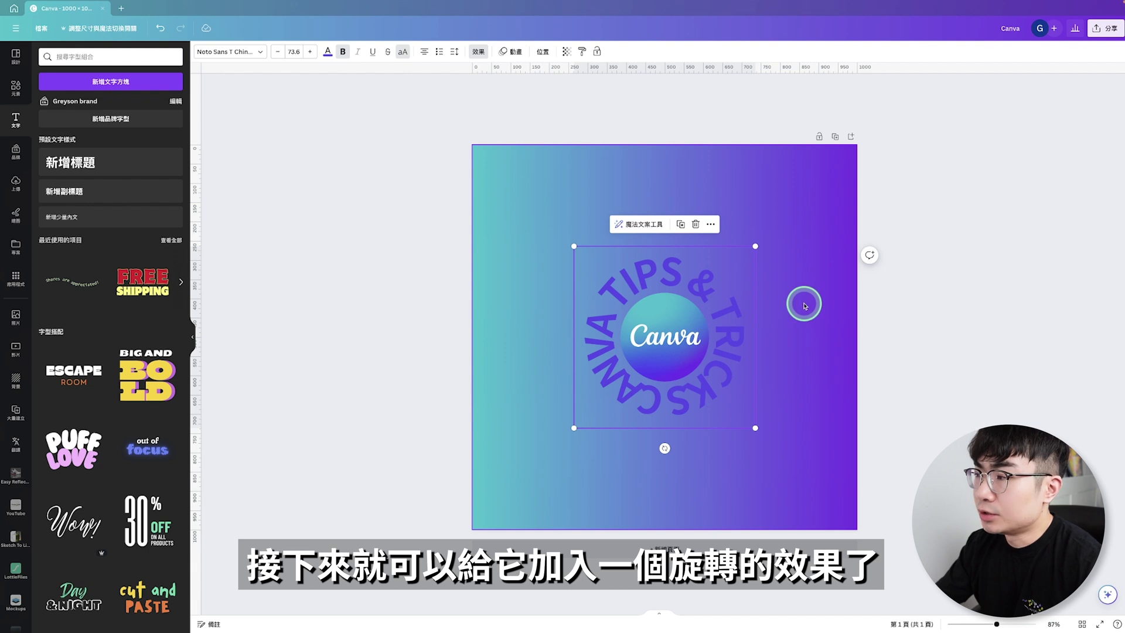
Step: Apply the Rotate motion effect to the circular text, with a slightly higher speed and counterclockwise direction
{"action": "left_click", "coordinate": [513, 54]}
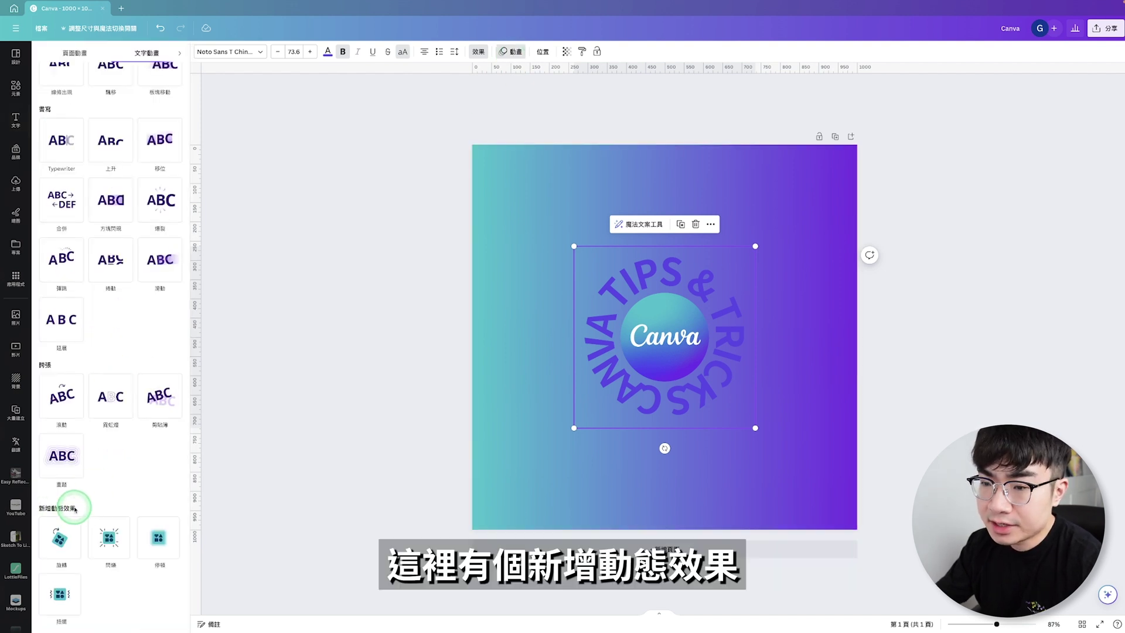
{"action": "left_click", "coordinate": [60, 536]}
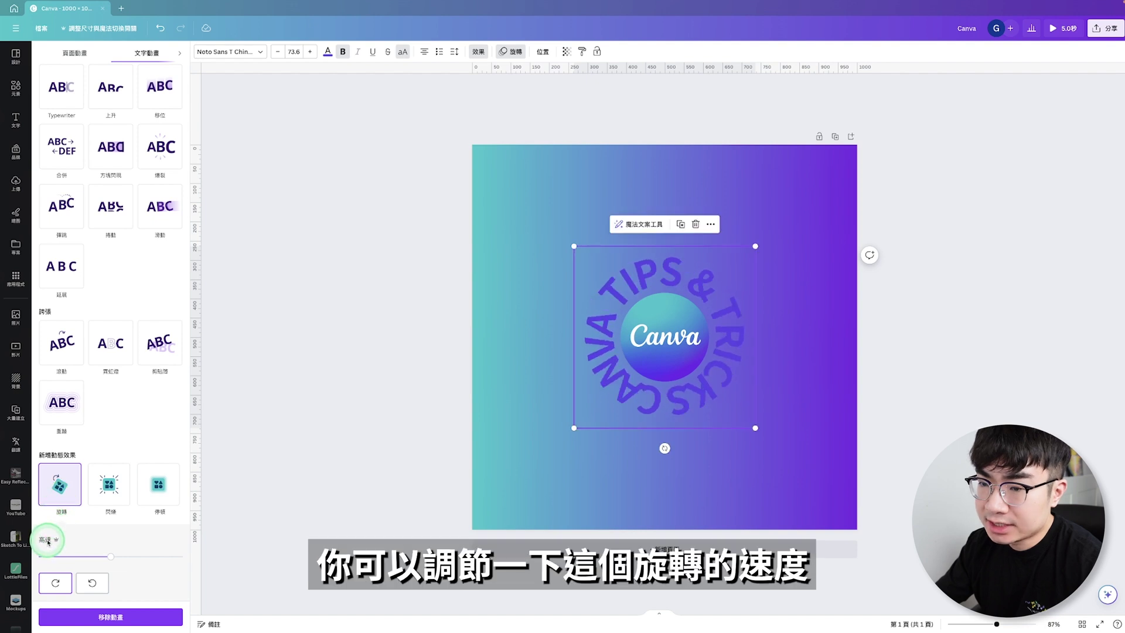
{"action": "left_click_drag", "start_coordinate": [112, 559], "coordinate": [124, 557]}
{"action": "left_click", "coordinate": [124, 557]}
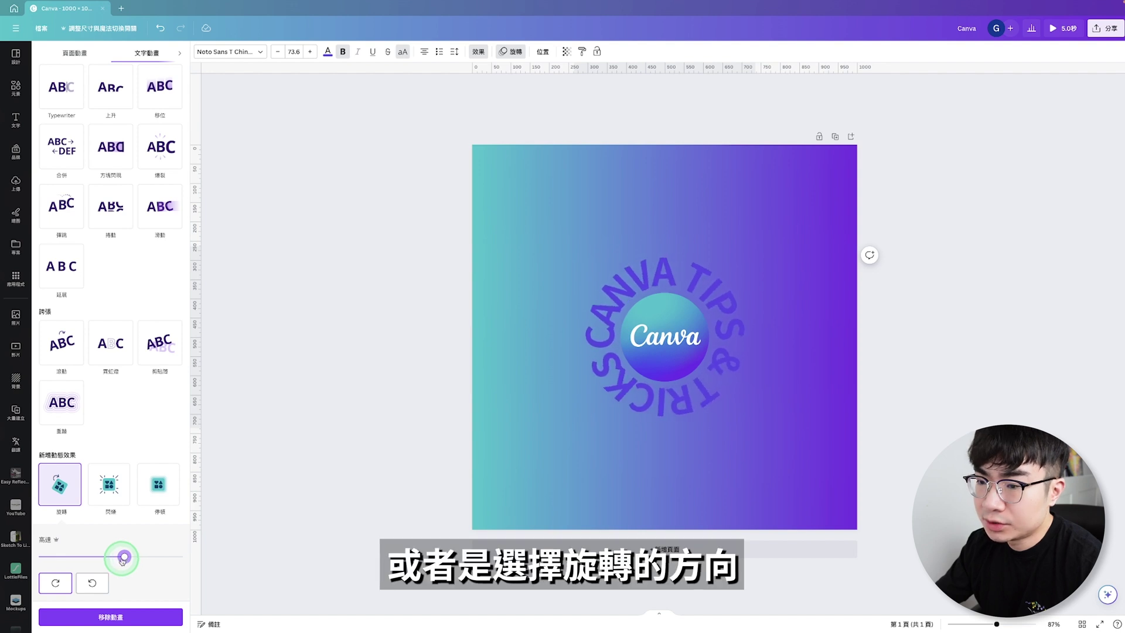
{"action": "left_click", "coordinate": [100, 583]}
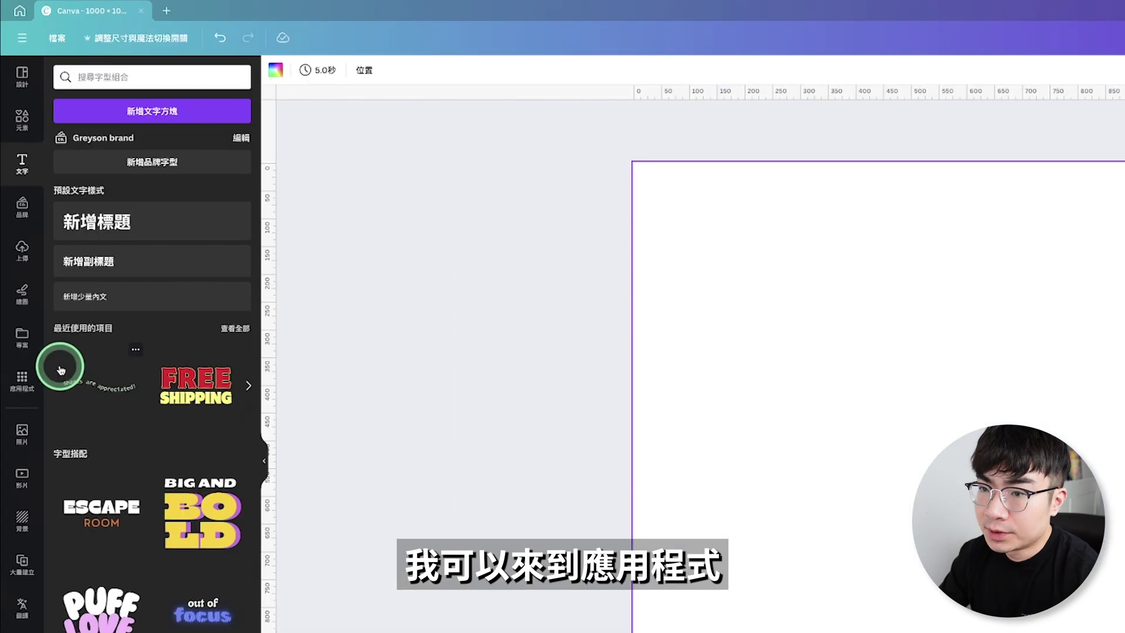
Step: Search the apps for "Gradient Generator" and open it for the blank second page
{"action": "left_click", "coordinate": [27, 380]}
{"action": "left_click", "coordinate": [110, 77]}
{"action": "type", "text": "Gradient Generator"}
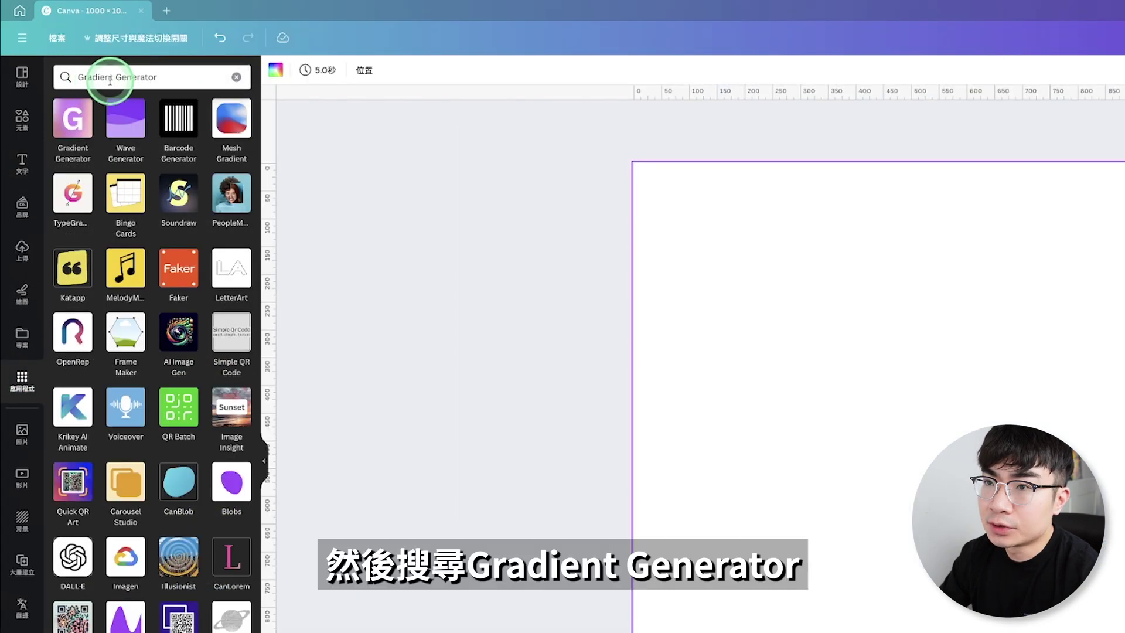
{"action": "left_click", "coordinate": [77, 135]}
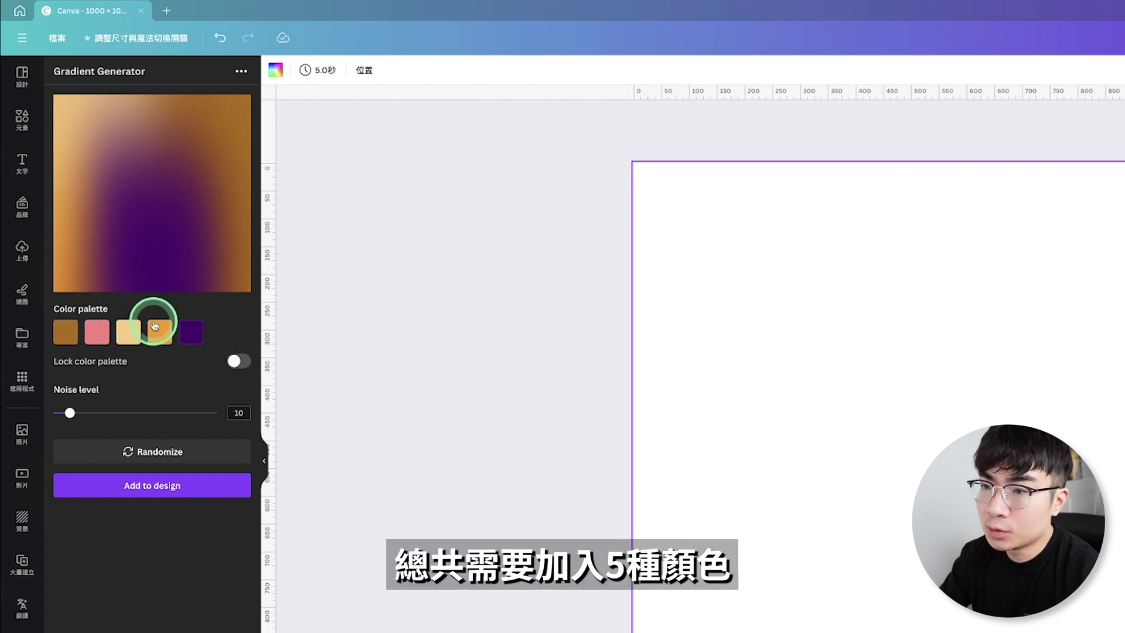
Step: Change the first colour of the gradient palette from brown to teal
{"action": "left_click", "coordinate": [65, 336]}
{"action": "mouse_move", "coordinate": [143, 436]}
{"action": "left_mouse_down"}
{"action": "mouse_move", "coordinate": [166, 436]}
{"action": "mouse_move", "coordinate": [149, 440]}
{"action": "left_mouse_up"}
{"action": "left_click", "coordinate": [179, 454]}
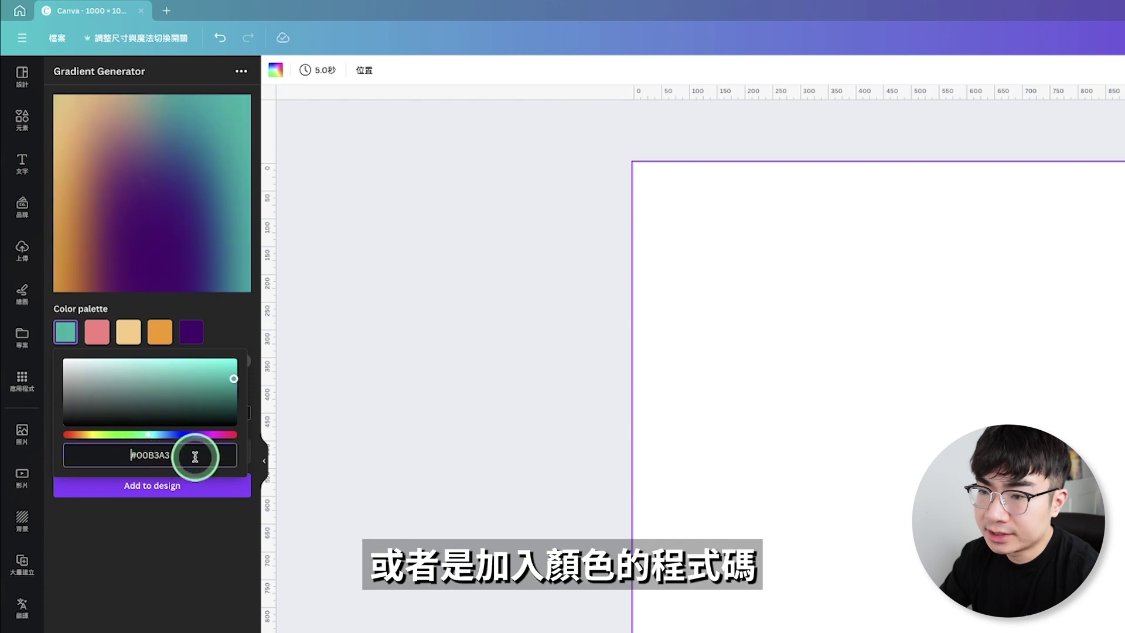
{"action": "left_click", "coordinate": [259, 296]}
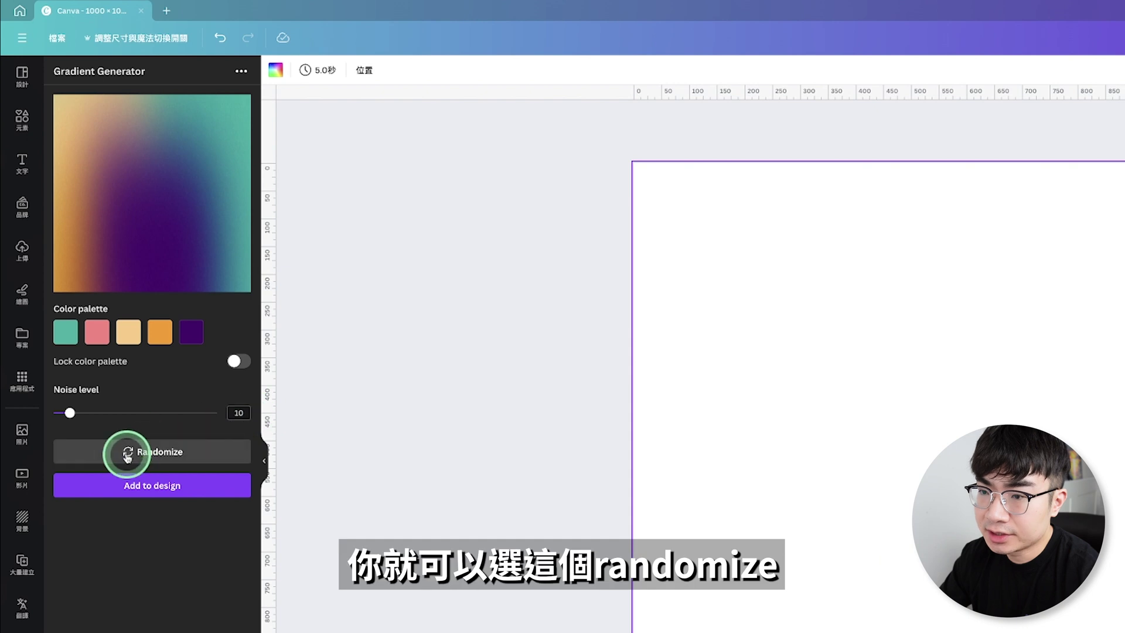
Step: Randomize the gradient repeatedly to get a palette of two purples, brown, red and tan
{"action": "left_click", "coordinate": [192, 461]}
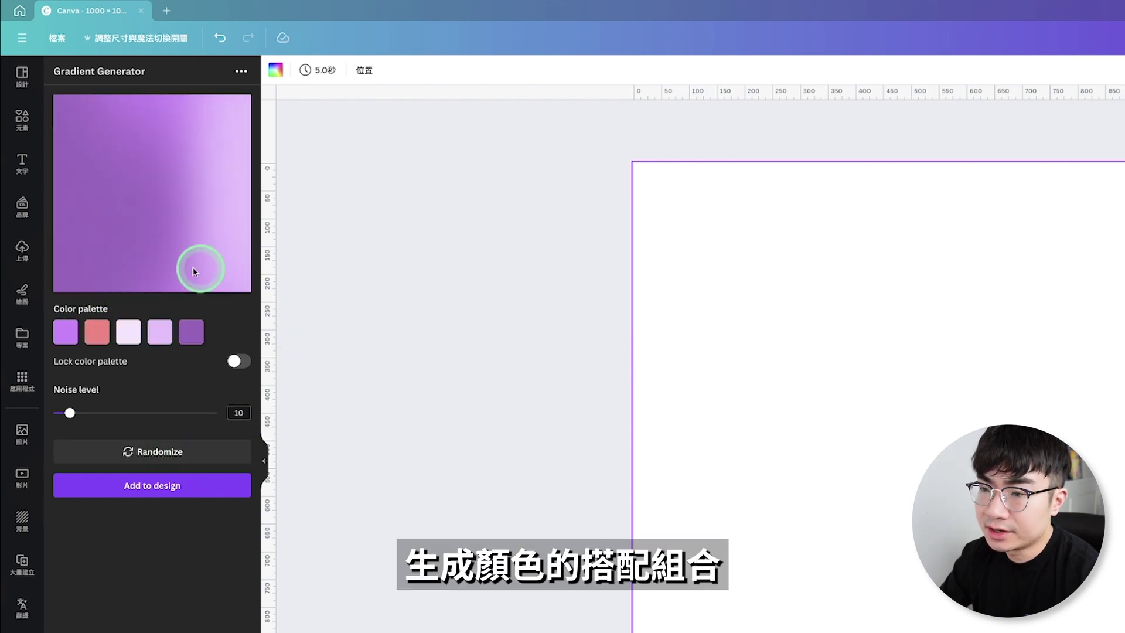
{"action": "left_click", "coordinate": [182, 440]}
{"action": "left_click", "coordinate": [182, 442]}
{"action": "left_click", "coordinate": [181, 444]}
{"action": "left_click", "coordinate": [182, 444]}
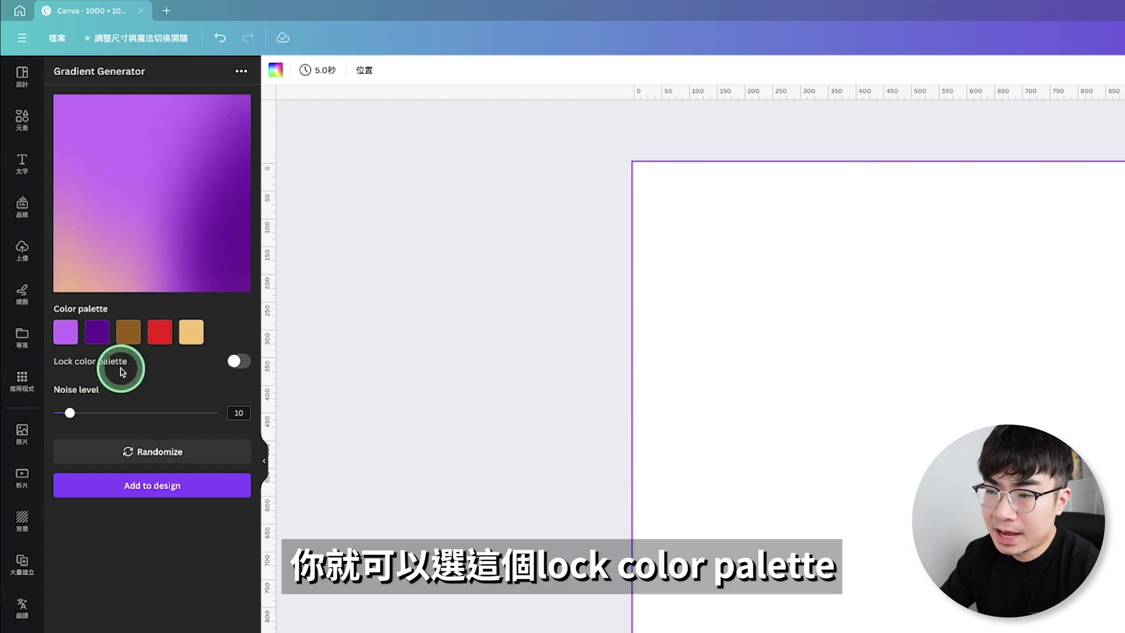
Step: Lock the colour palette and randomize the gradient until it blends tan, red and a little purple
{"action": "left_click", "coordinate": [238, 361]}
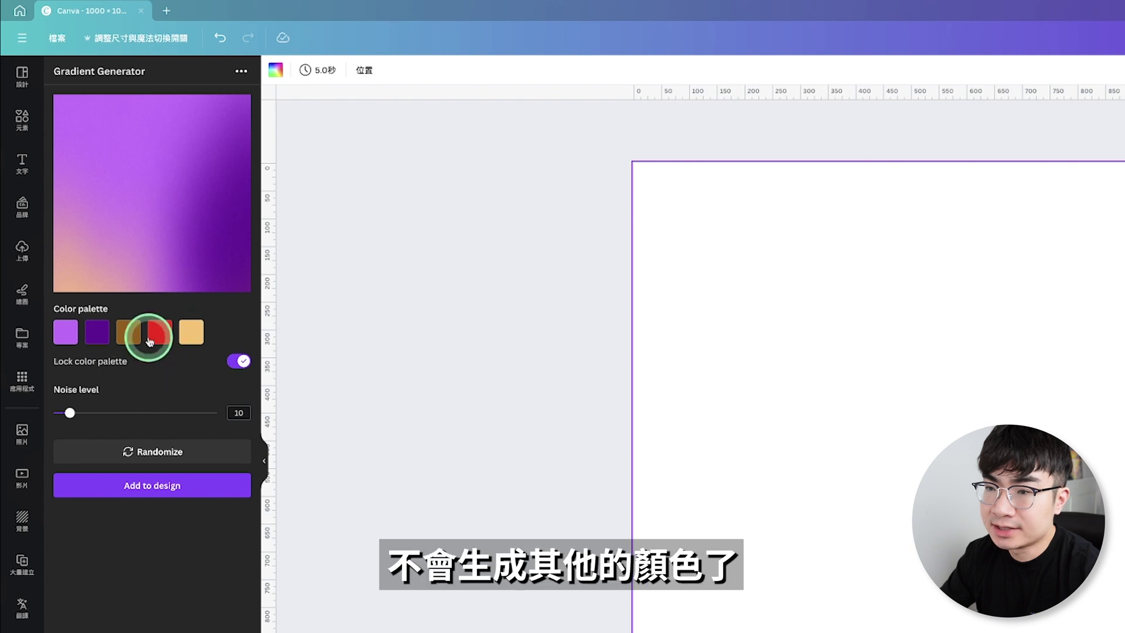
{"action": "left_click", "coordinate": [223, 449]}
{"action": "left_click", "coordinate": [178, 453]}
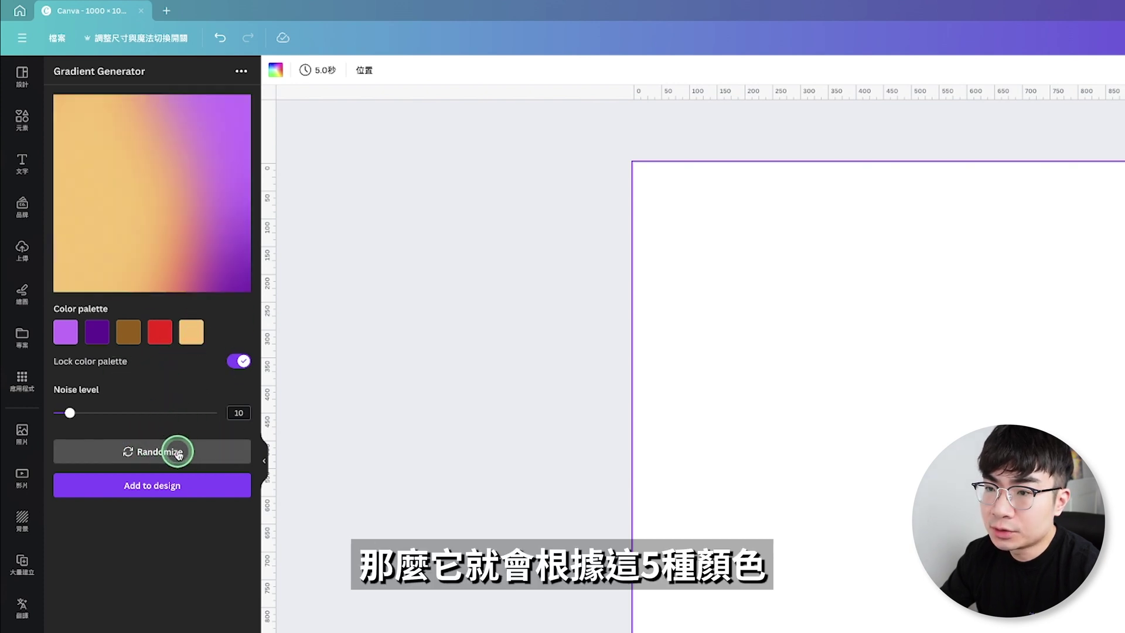
{"action": "left_click", "coordinate": [176, 452]}
{"action": "left_click", "coordinate": [176, 453]}
{"action": "left_click", "coordinate": [176, 453]}
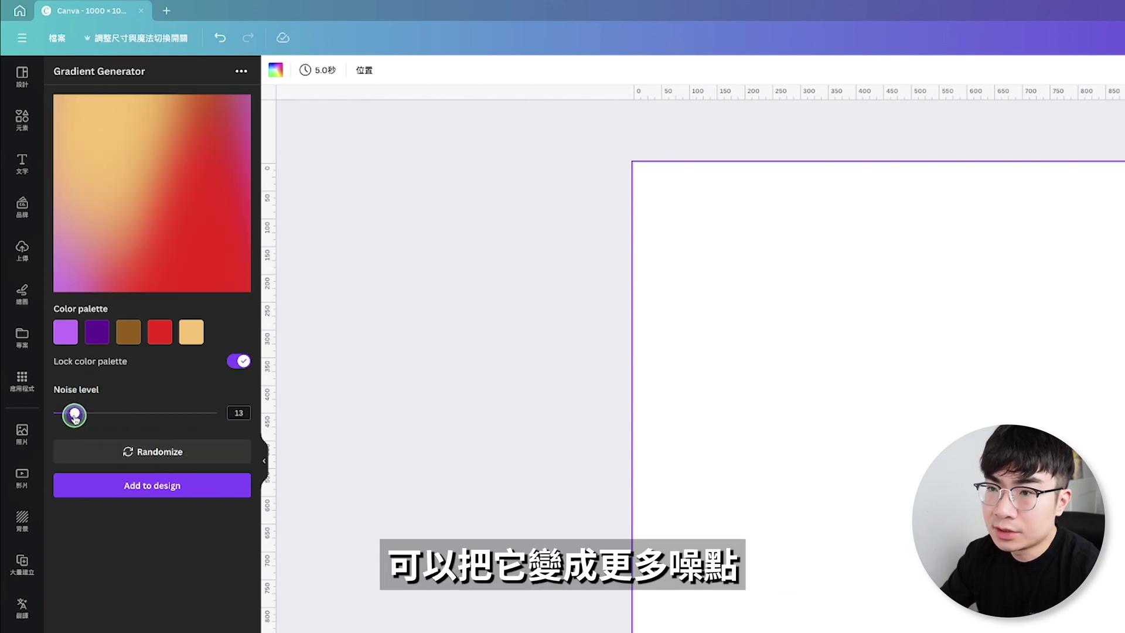
Step: Set the gradient's noise level to 13, add it to the design and enlarge it toward the page corner
{"action": "mouse_move", "coordinate": [107, 416]}
{"action": "left_mouse_down"}
{"action": "mouse_move", "coordinate": [165, 416]}
{"action": "mouse_move", "coordinate": [125, 414]}
{"action": "left_mouse_up"}
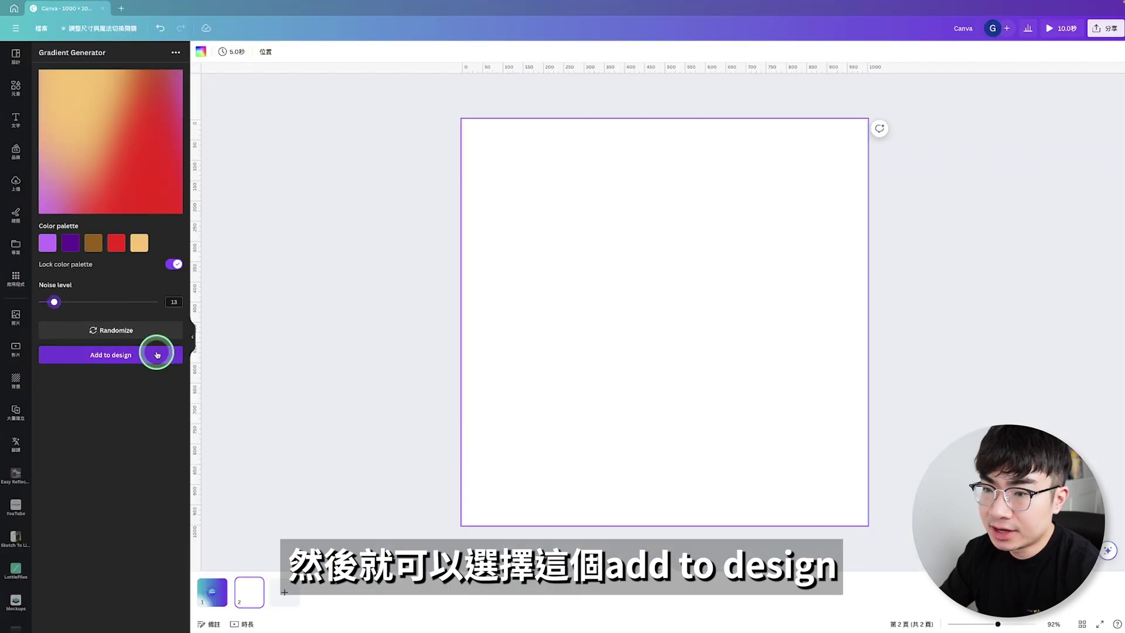
{"action": "left_click", "coordinate": [157, 355]}
{"action": "left_click_drag", "start_coordinate": [620, 280], "coordinate": [867, 521]}
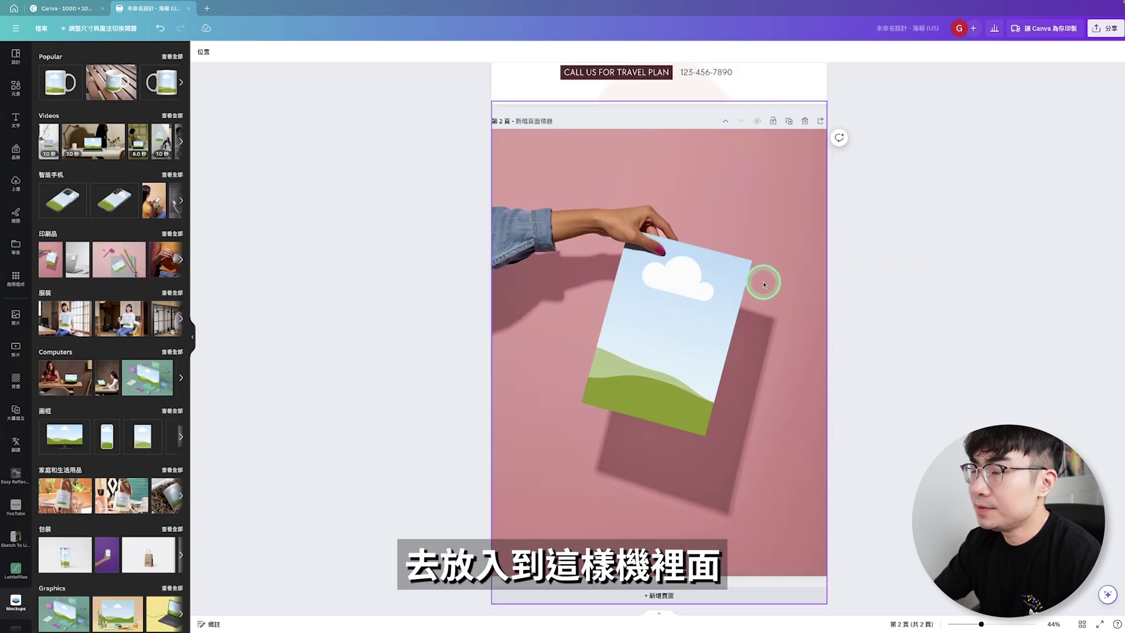
Step: Return to the travel poster on page 1, search the apps for "Design to image" and open Design to Image
{"action": "scroll", "coordinate": [915, 276], "scroll_direction": "up", "scroll_amount": 7}
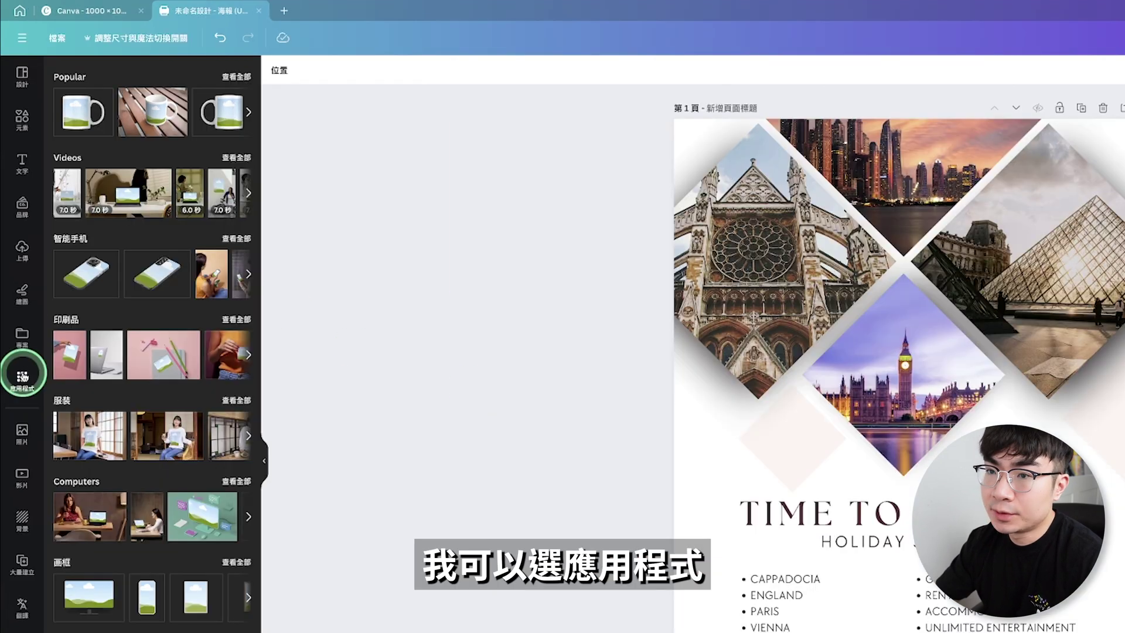
{"action": "left_click", "coordinate": [16, 277]}
{"action": "left_click", "coordinate": [128, 55]}
{"action": "type", "text": "Design to image"}
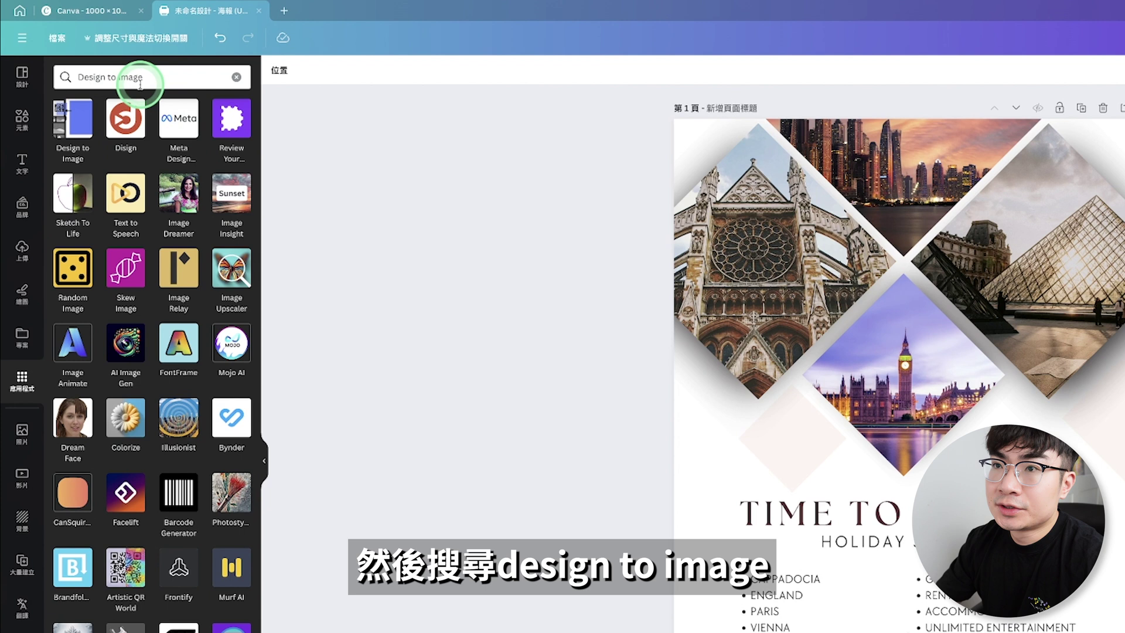
{"action": "left_click", "coordinate": [73, 123]}
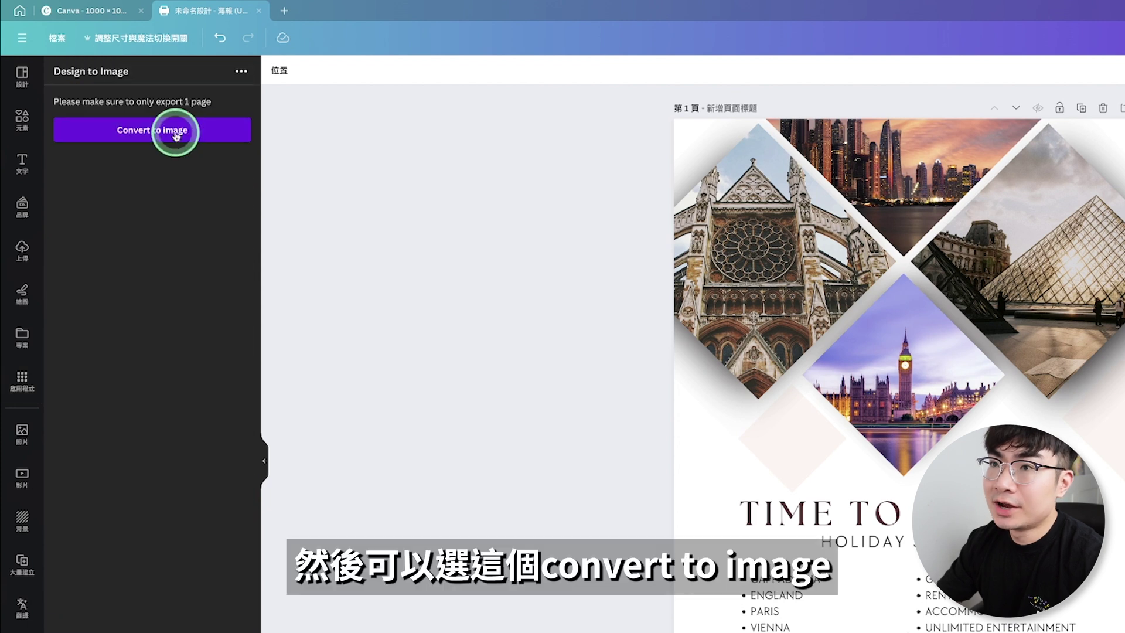
Step: Start converting the poster to an image, keeping PNG as the file type with transparent background and compression off
{"action": "left_click", "coordinate": [175, 130]}
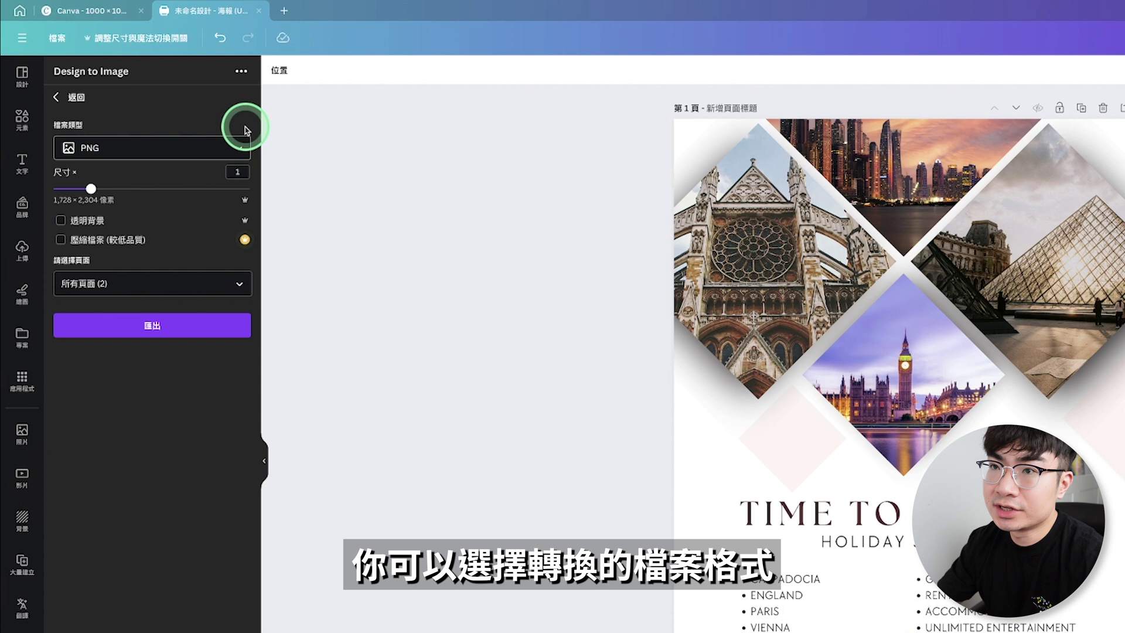
{"action": "left_click", "coordinate": [232, 148]}
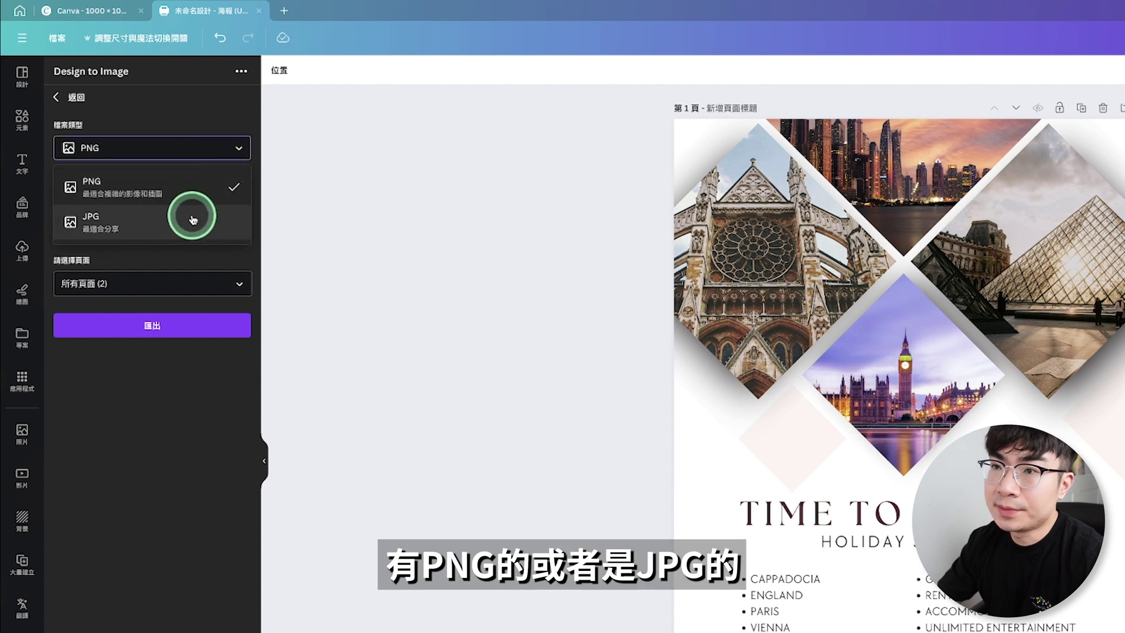
{"action": "left_click", "coordinate": [203, 147]}
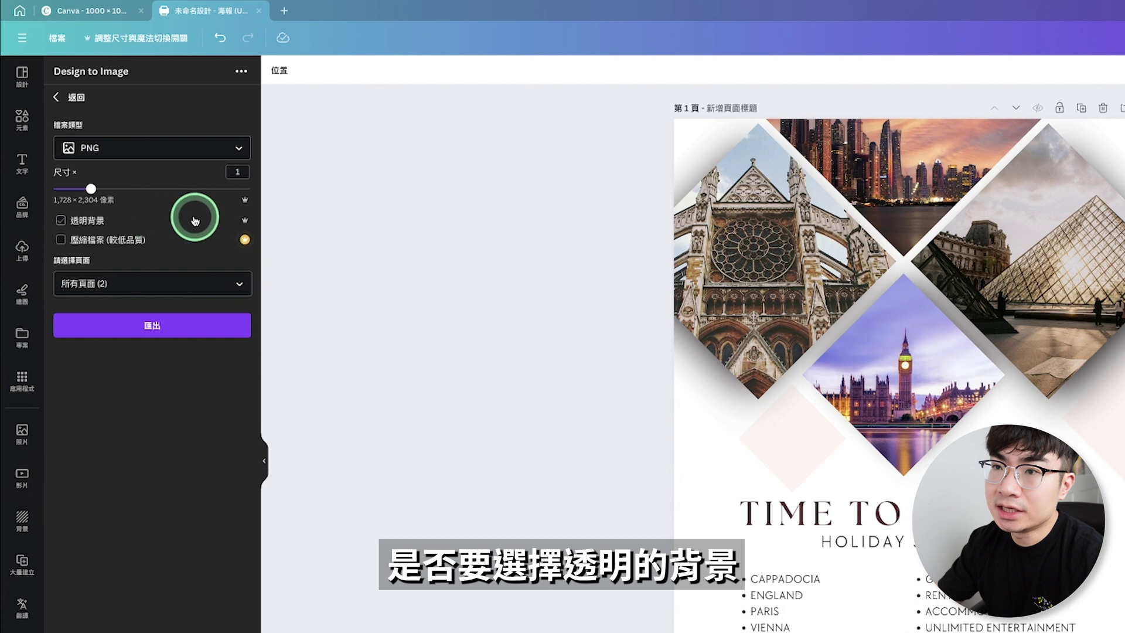
{"action": "left_click", "coordinate": [124, 242]}
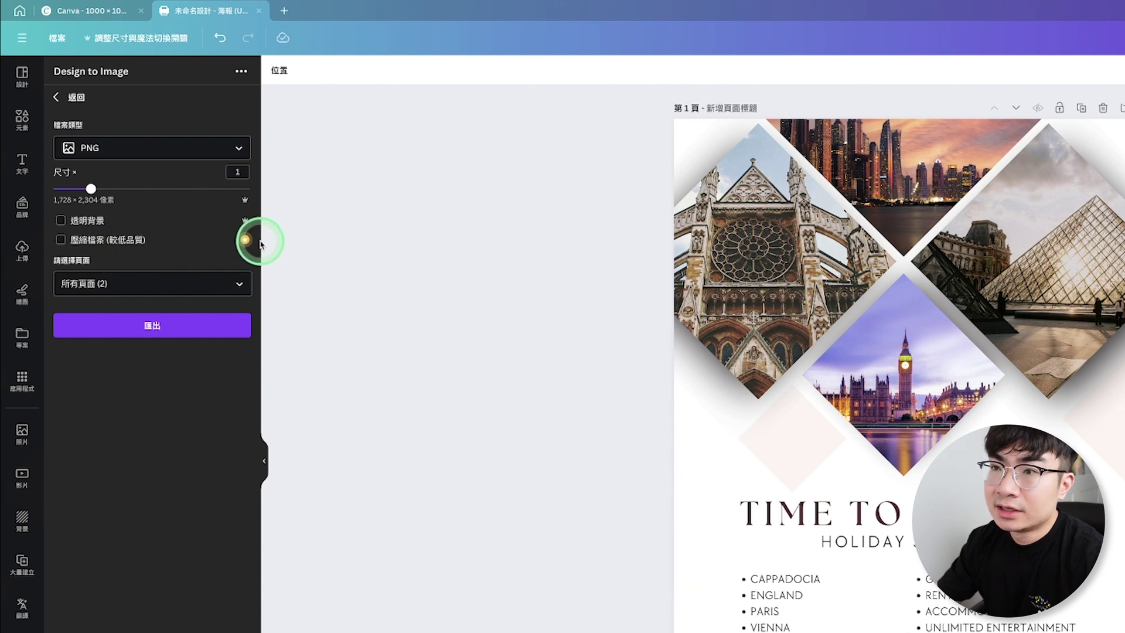
{"action": "left_click", "coordinate": [244, 240]}
Step: Export only page 1 as an image and place it in the hand-held poster mockup's frame on page 2
{"action": "left_click", "coordinate": [239, 285]}
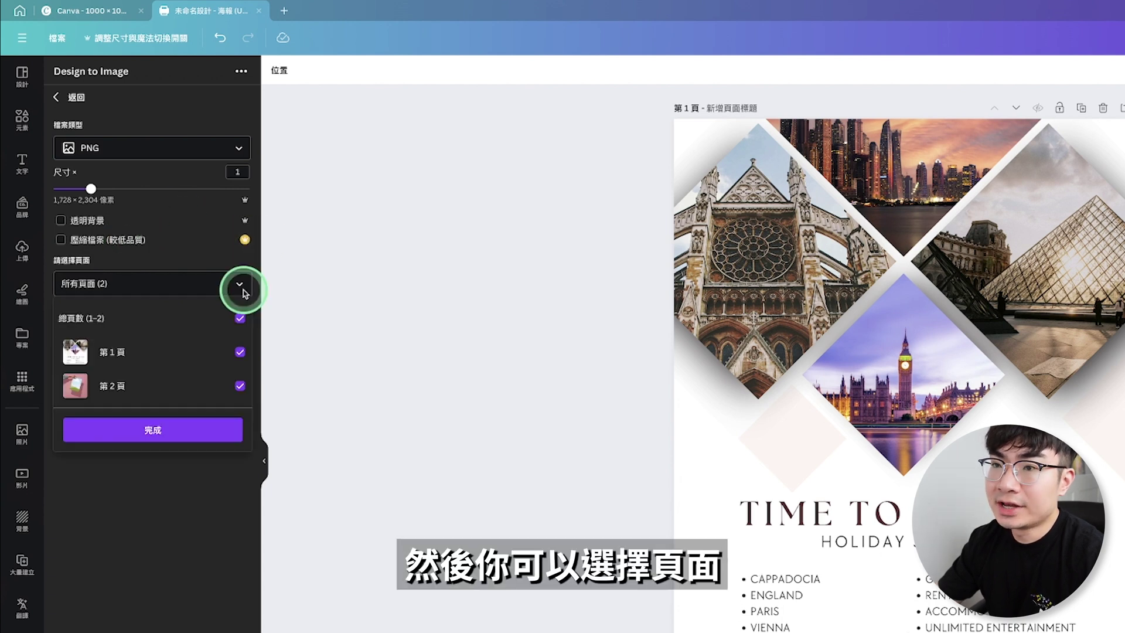
{"action": "left_click", "coordinate": [240, 318]}
{"action": "left_click", "coordinate": [239, 352]}
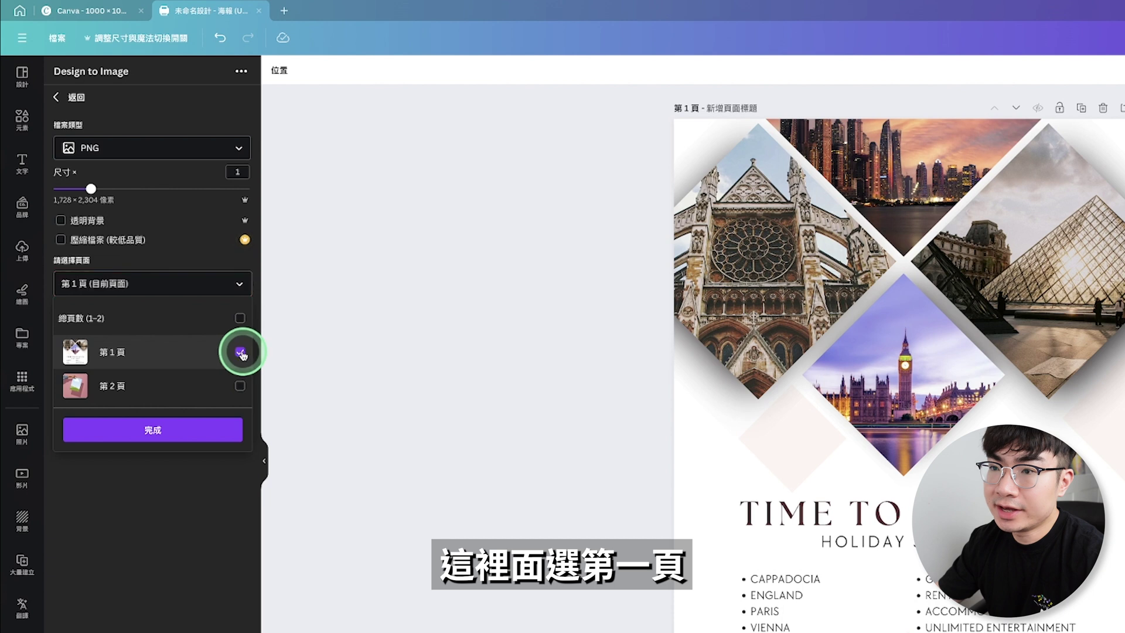
{"action": "left_click", "coordinate": [198, 435]}
{"action": "left_click", "coordinate": [212, 323]}
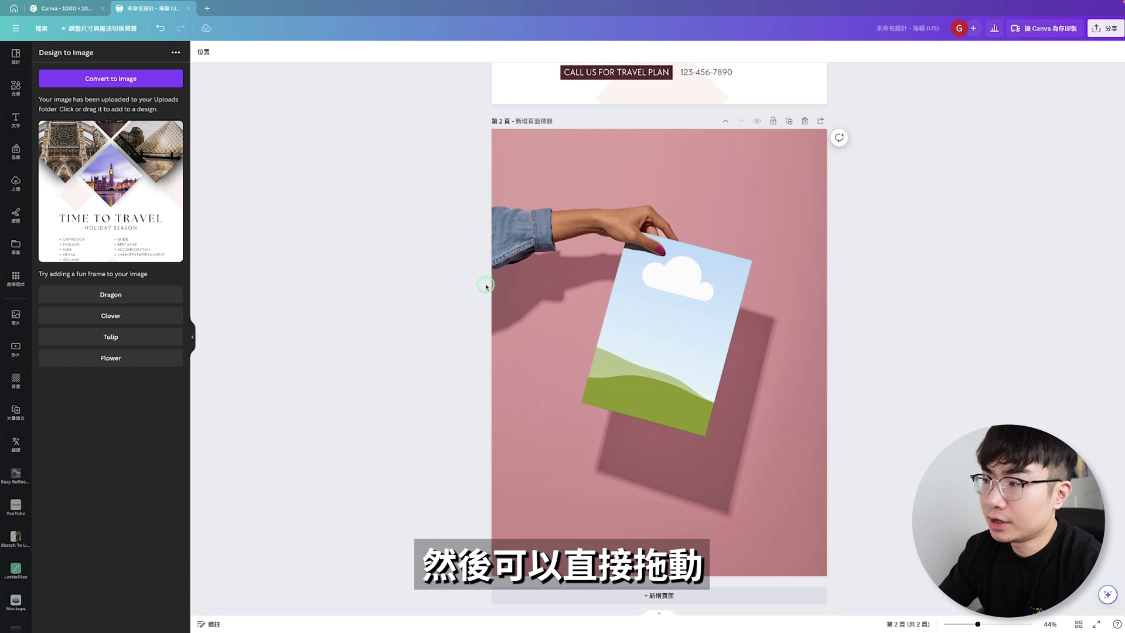
{"action": "left_click_drag", "start_coordinate": [486, 286], "coordinate": [733, 314]}
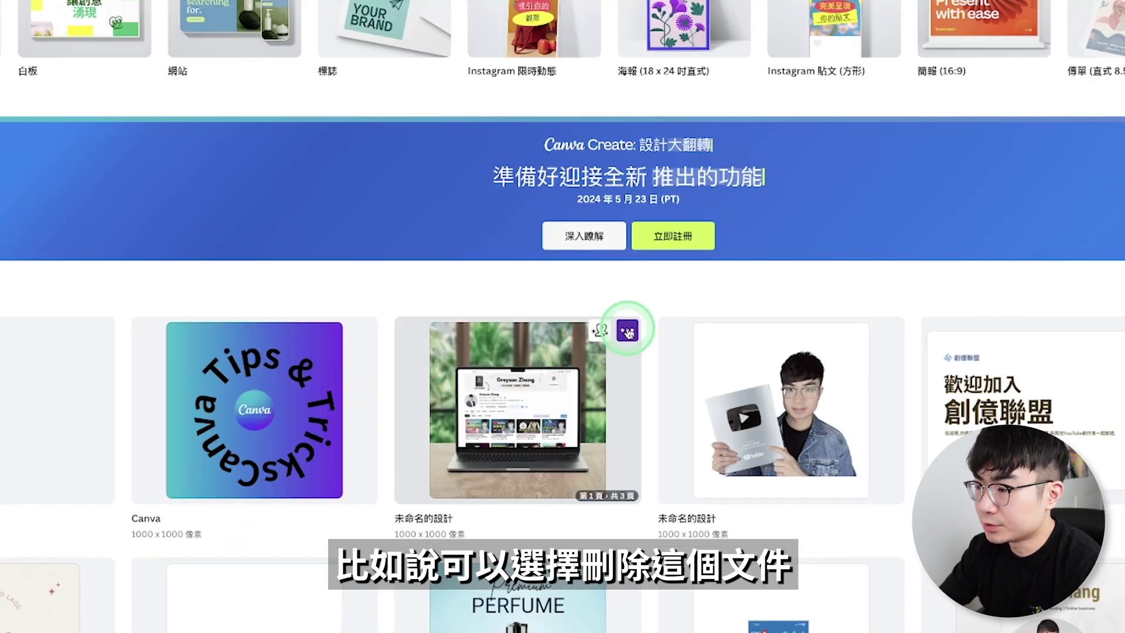
Step: Move the untitled design with the laptop mockup to the trash
{"action": "left_click", "coordinate": [627, 331]}
{"action": "left_click", "coordinate": [703, 602]}
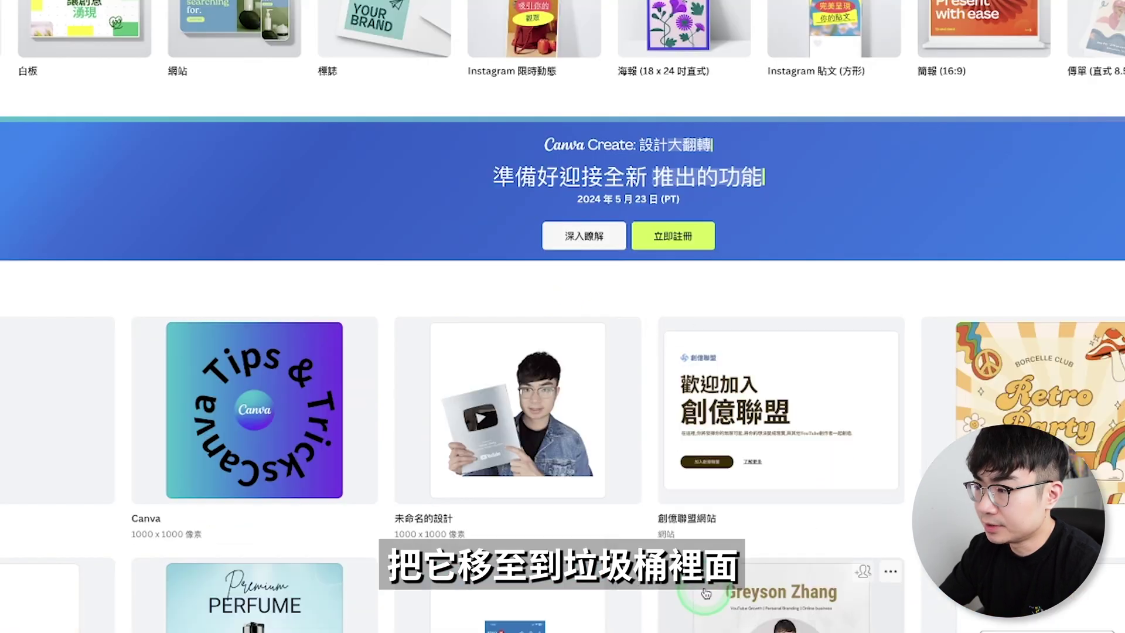
Step: Open the trash and restore the deleted laptop mockup design
{"action": "left_click", "coordinate": [137, 607]}
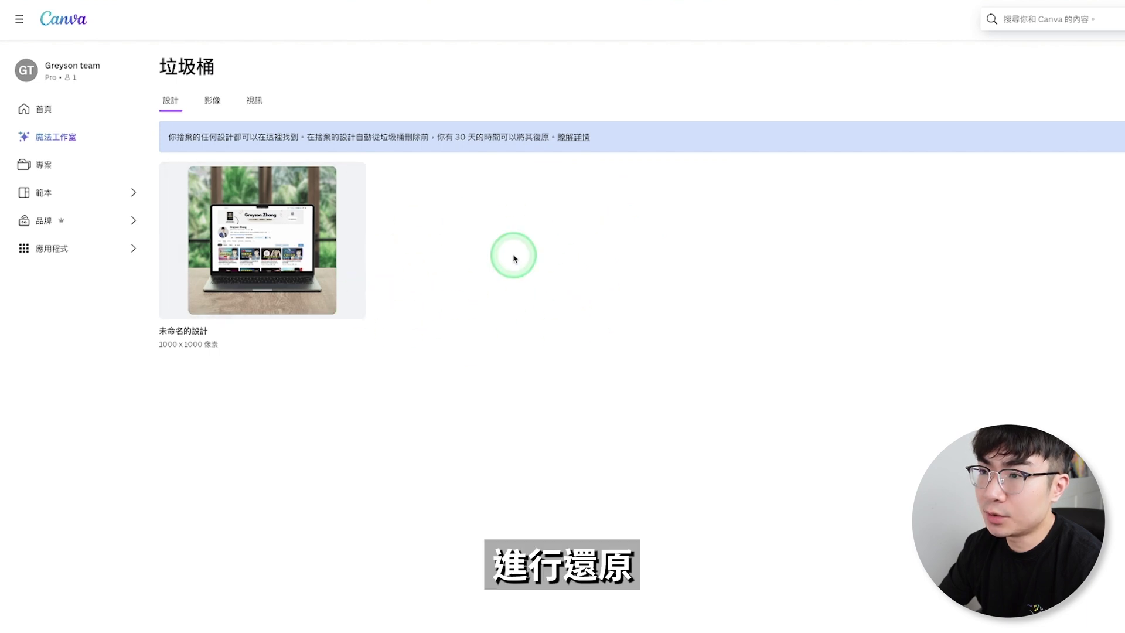
{"action": "mouse_move", "coordinate": [347, 213]}
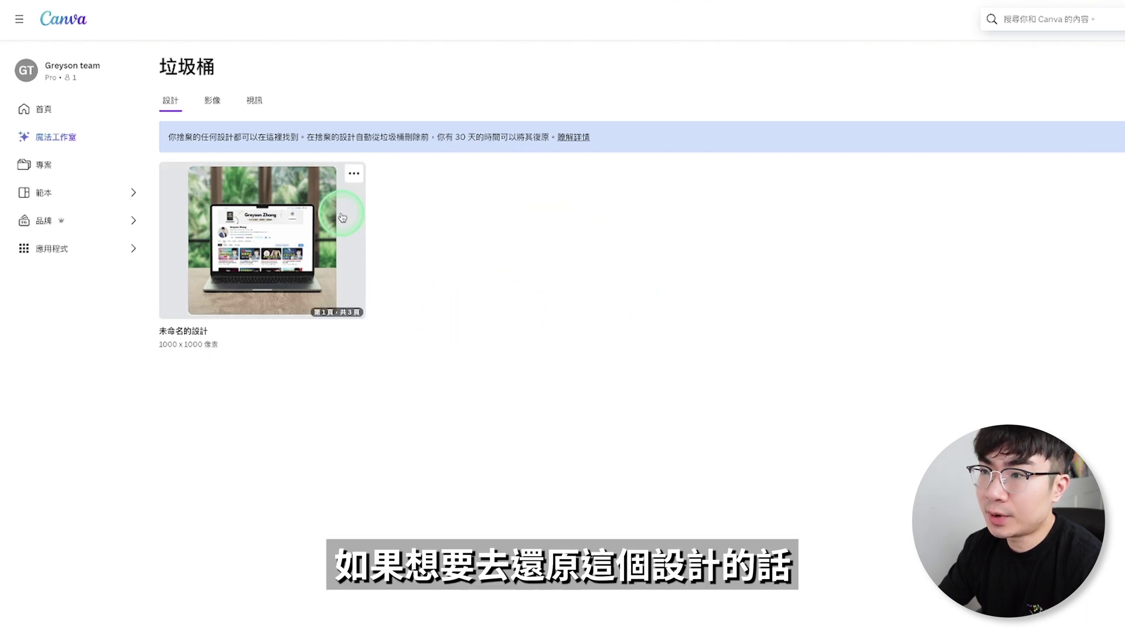
{"action": "left_click", "coordinate": [354, 176]}
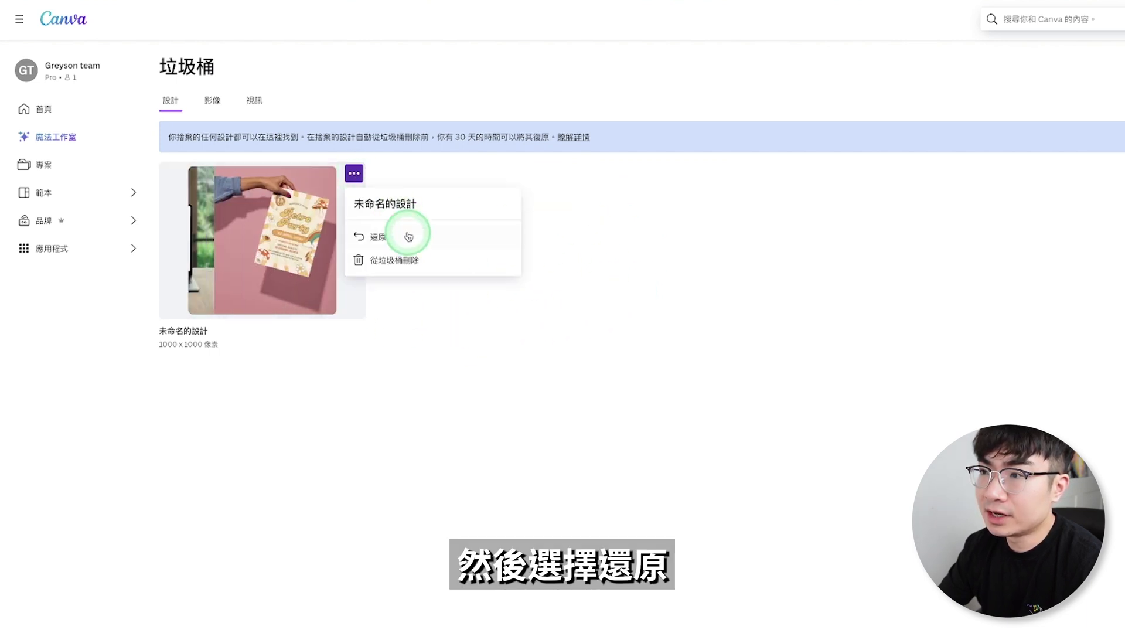
{"action": "left_click", "coordinate": [427, 245]}
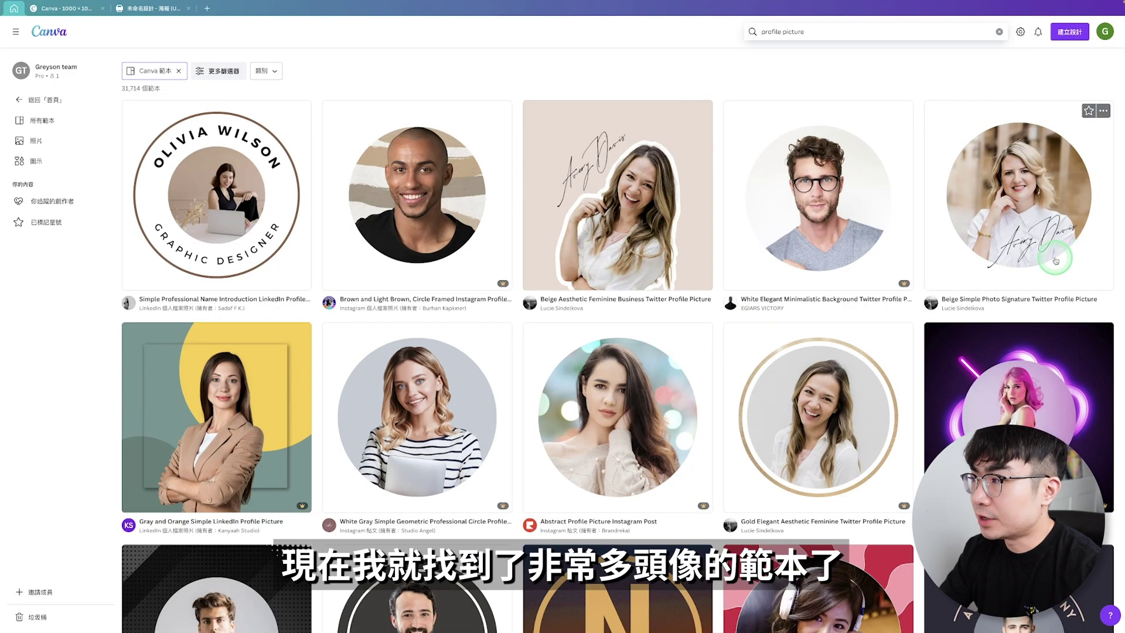
Step: Browse the profile picture templates and open the Dark Red Neon Futuristic Instagram Profile Picture template for editing
{"action": "scroll", "coordinate": [1032, 266], "scroll_direction": "down", "scroll_amount": 4}
{"action": "scroll", "coordinate": [422, 113], "scroll_direction": "up", "scroll_amount": 4}
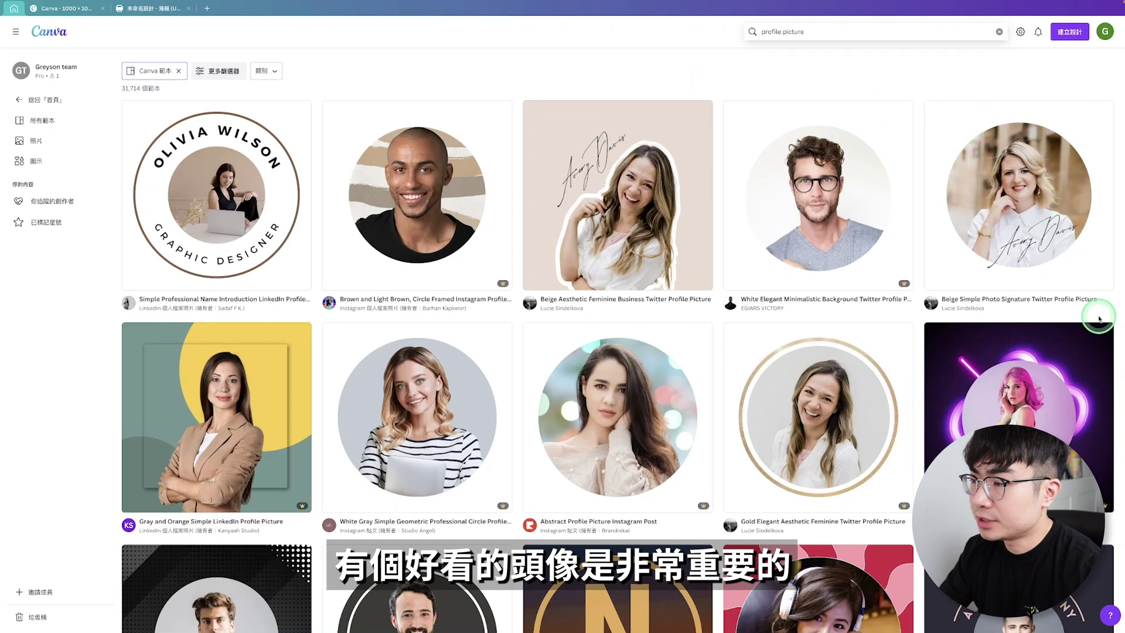
{"action": "scroll", "coordinate": [1068, 298], "scroll_direction": "down", "scroll_amount": 9}
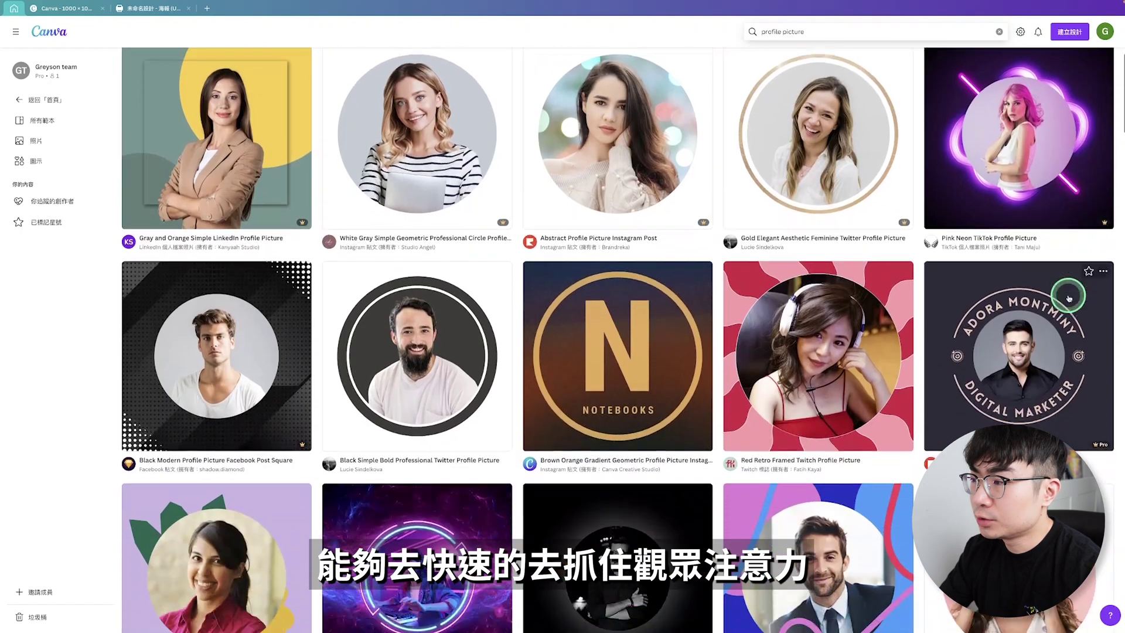
{"action": "scroll", "coordinate": [1069, 298], "scroll_direction": "down", "scroll_amount": 3}
{"action": "scroll", "coordinate": [490, 140], "scroll_direction": "up", "scroll_amount": 2}
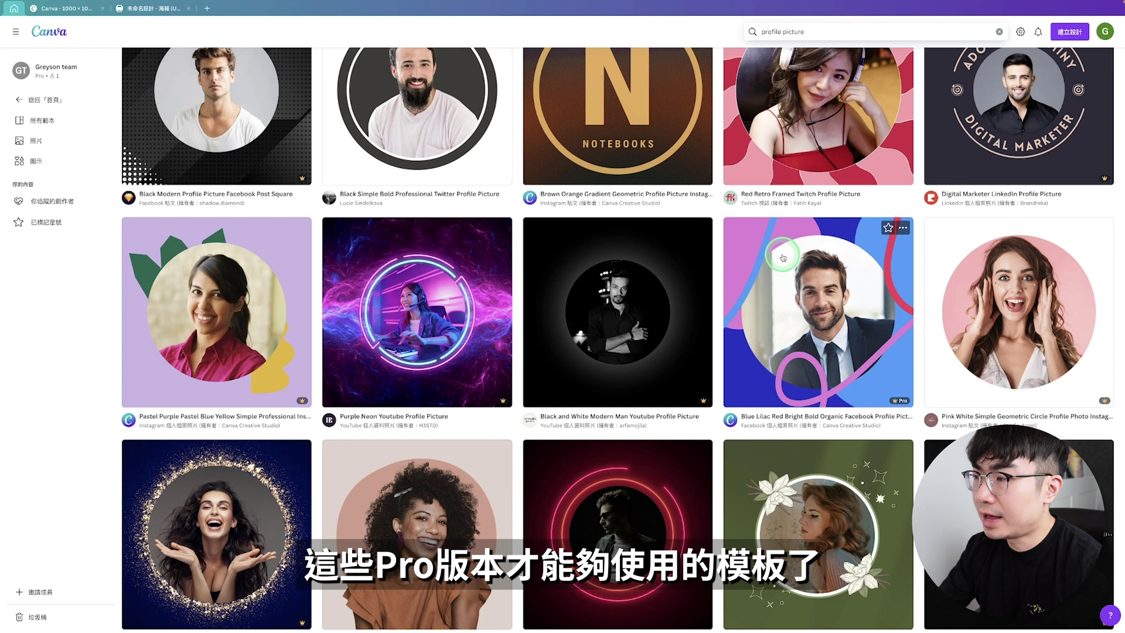
{"action": "scroll", "coordinate": [782, 258], "scroll_direction": "down", "scroll_amount": 5}
{"action": "left_click", "coordinate": [645, 258]}
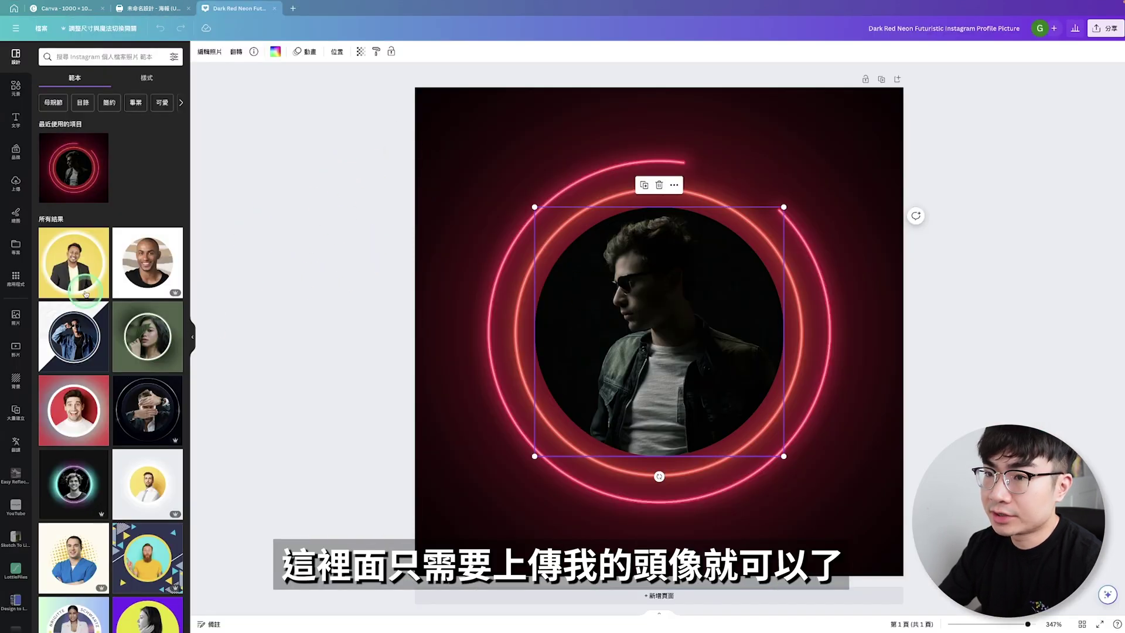
Step: Replace the photo in the template's neon circular frame with the uploaded portrait of the man in a blue suit
{"action": "left_click", "coordinate": [15, 186]}
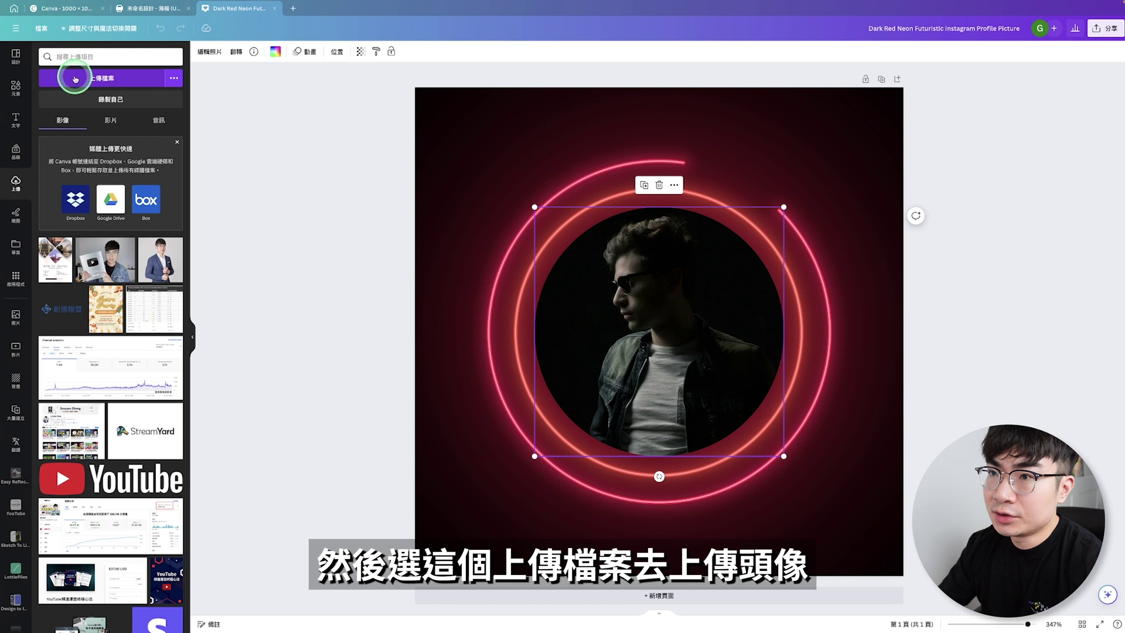
{"action": "left_click", "coordinate": [95, 78]}
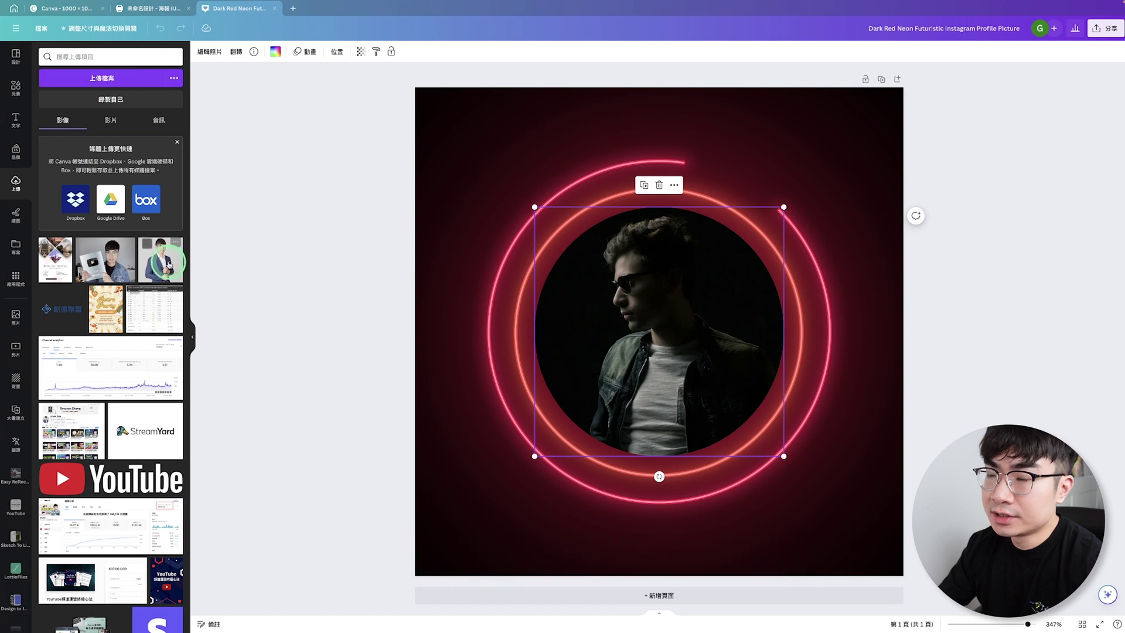
{"action": "left_click", "coordinate": [181, 268]}
{"action": "left_click_drag", "start_coordinate": [160, 271], "coordinate": [659, 328]}
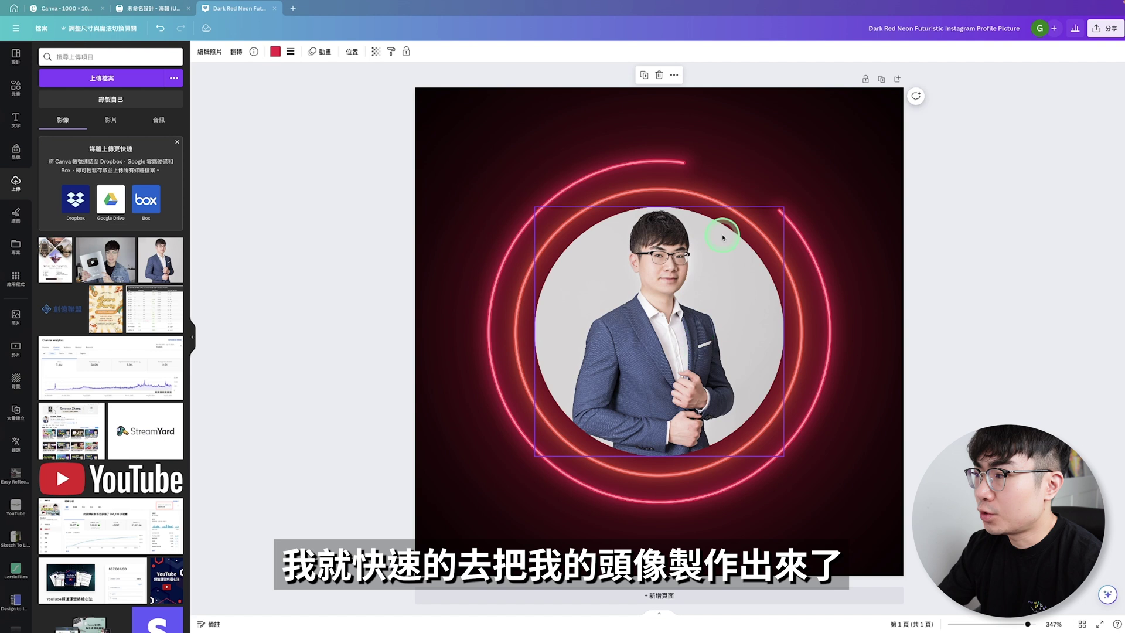
{"action": "left_click", "coordinate": [656, 349]}
{"action": "left_click", "coordinate": [795, 281]}
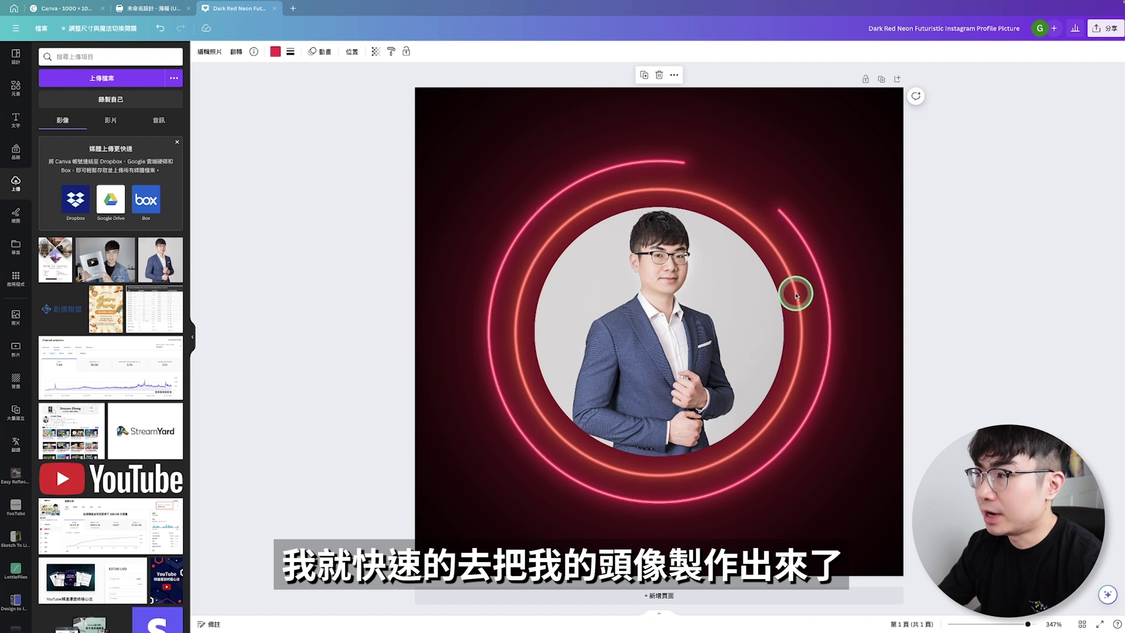
{"action": "left_click", "coordinate": [843, 345]}
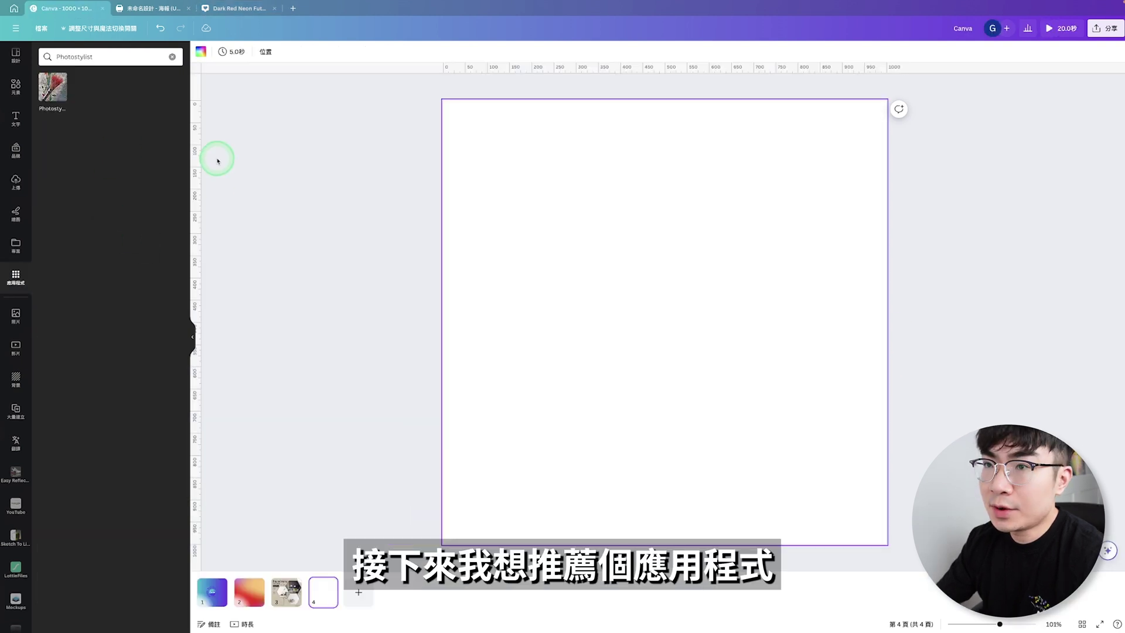